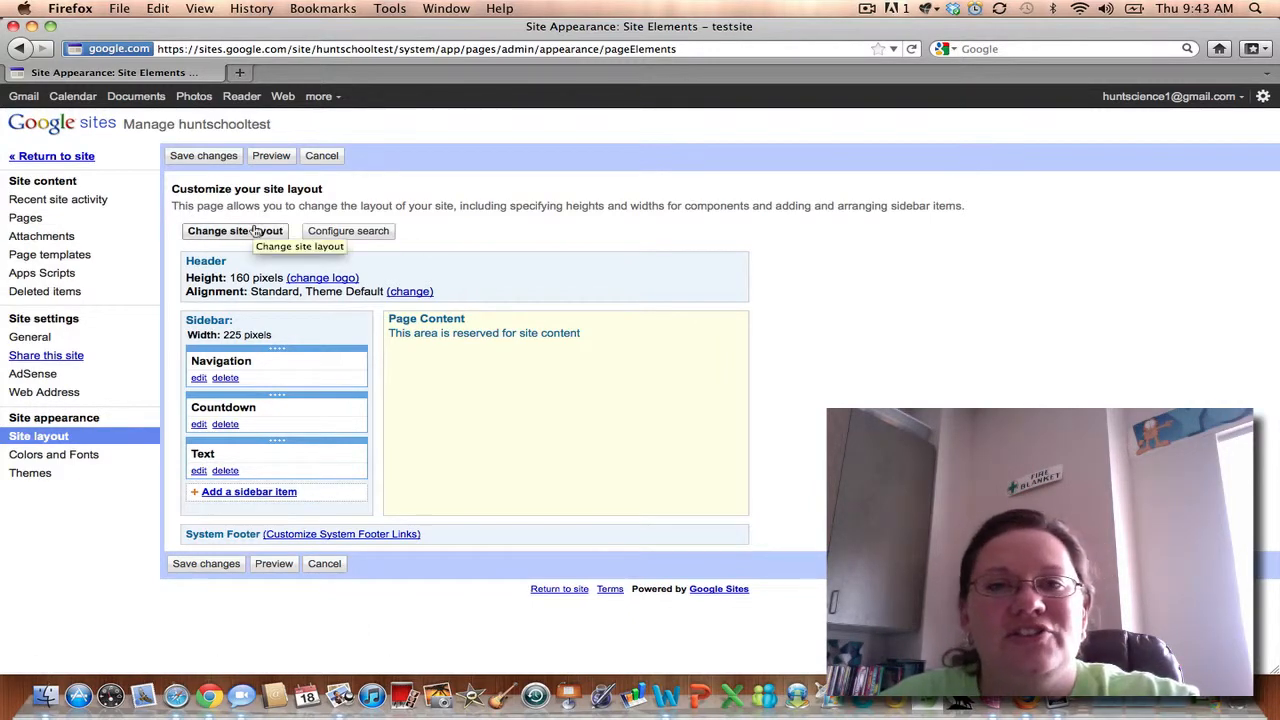
Step: Review the site layout settings and the header alignment options, closing both dialogs without changes
left_click(257, 231)
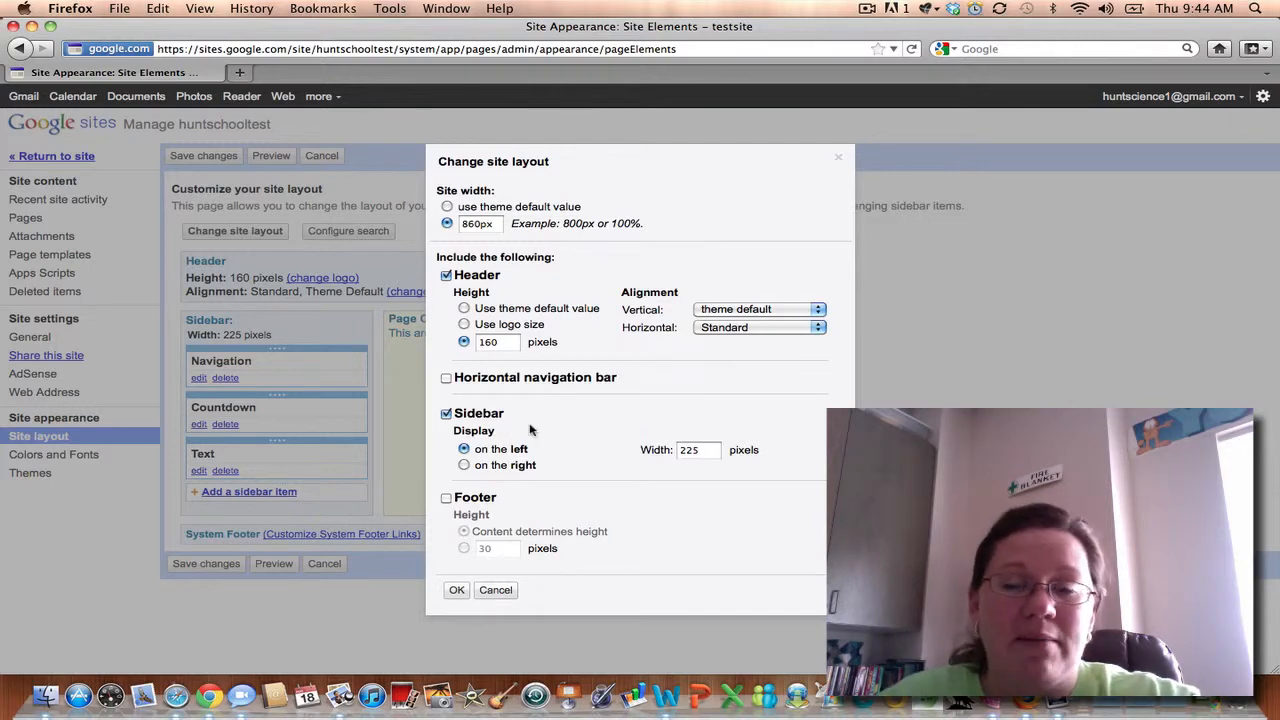
left_click(493, 590)
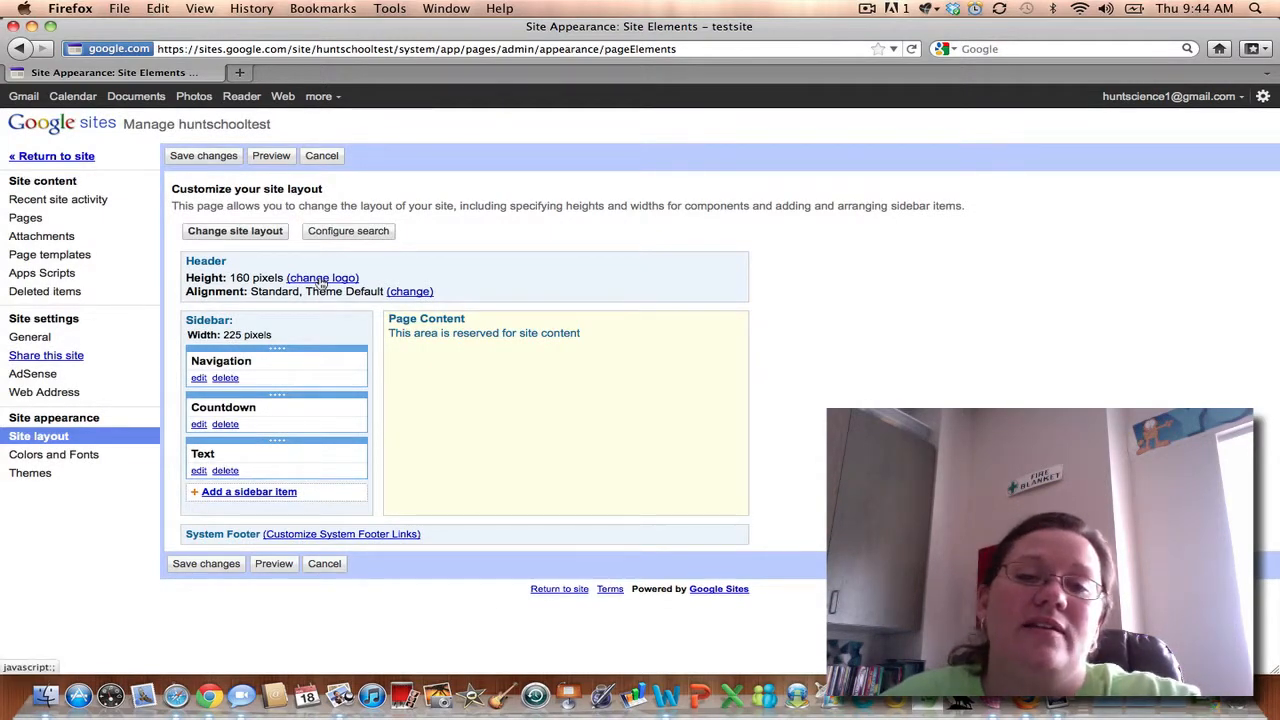
left_click(409, 294)
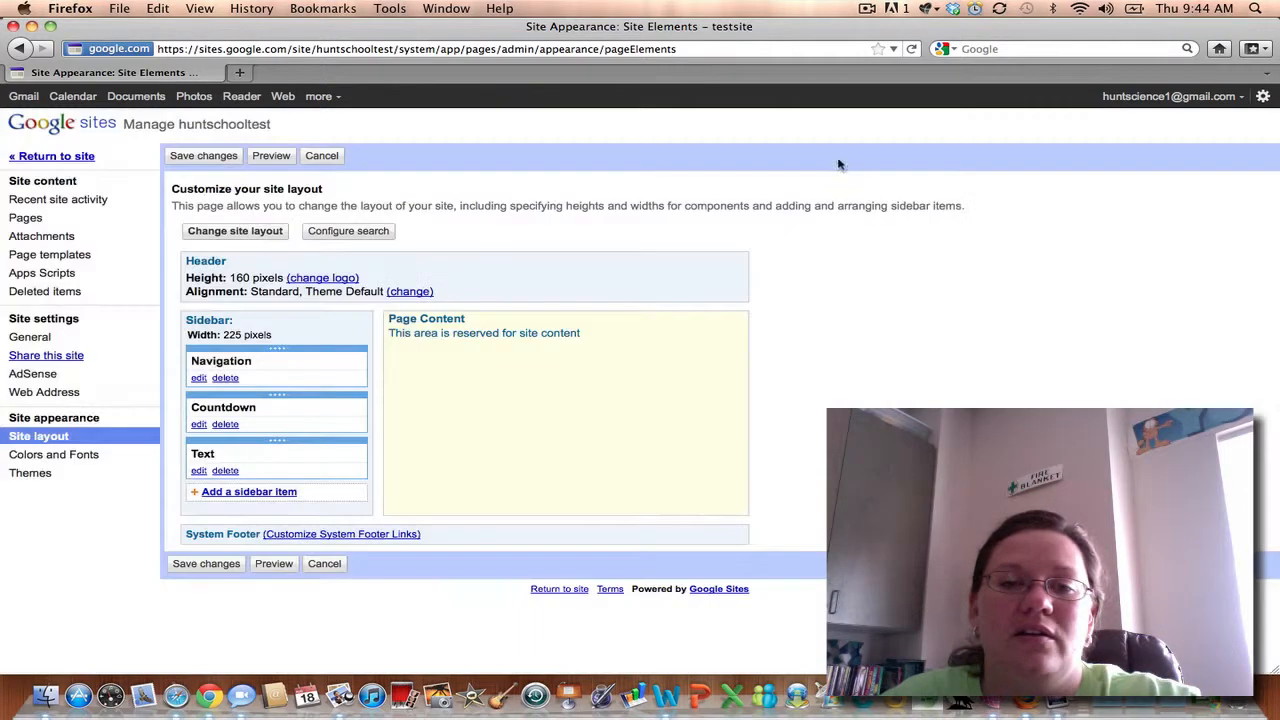
left_click(838, 158)
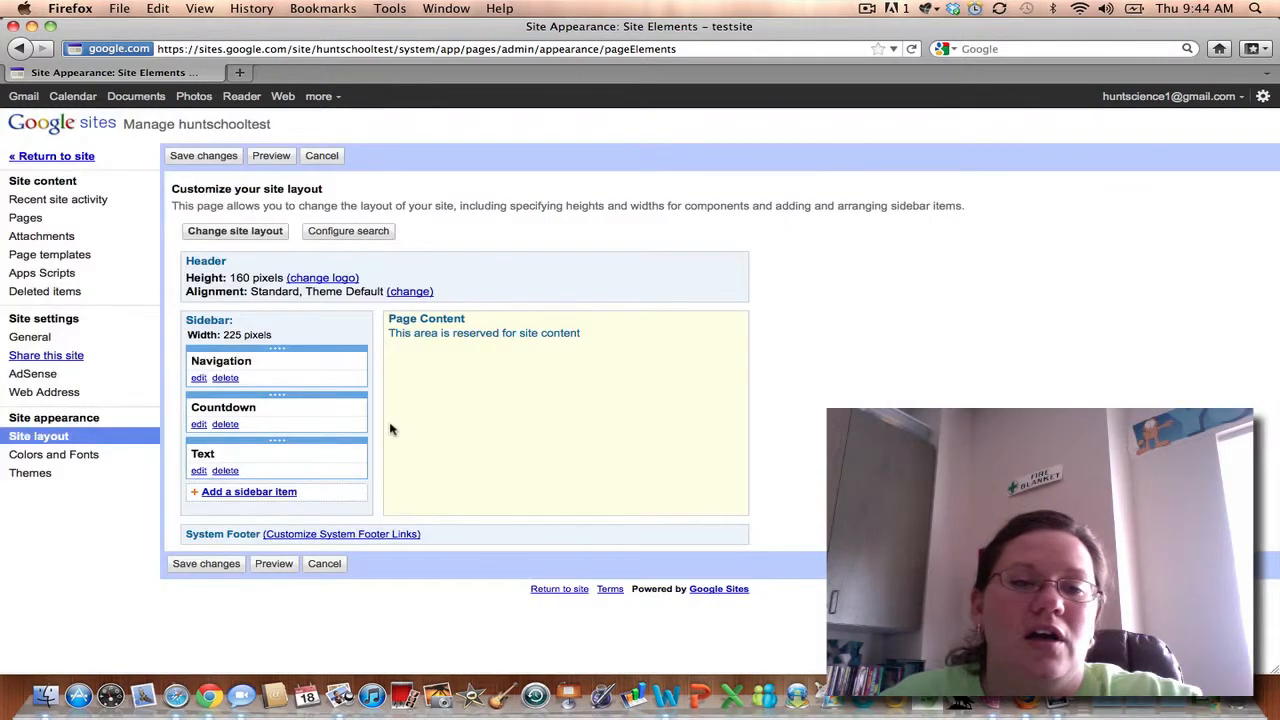
Step: Check the configuration of the Navigation item in the sidebar and accept it as is
left_click_drag(237, 327, 176, 325)
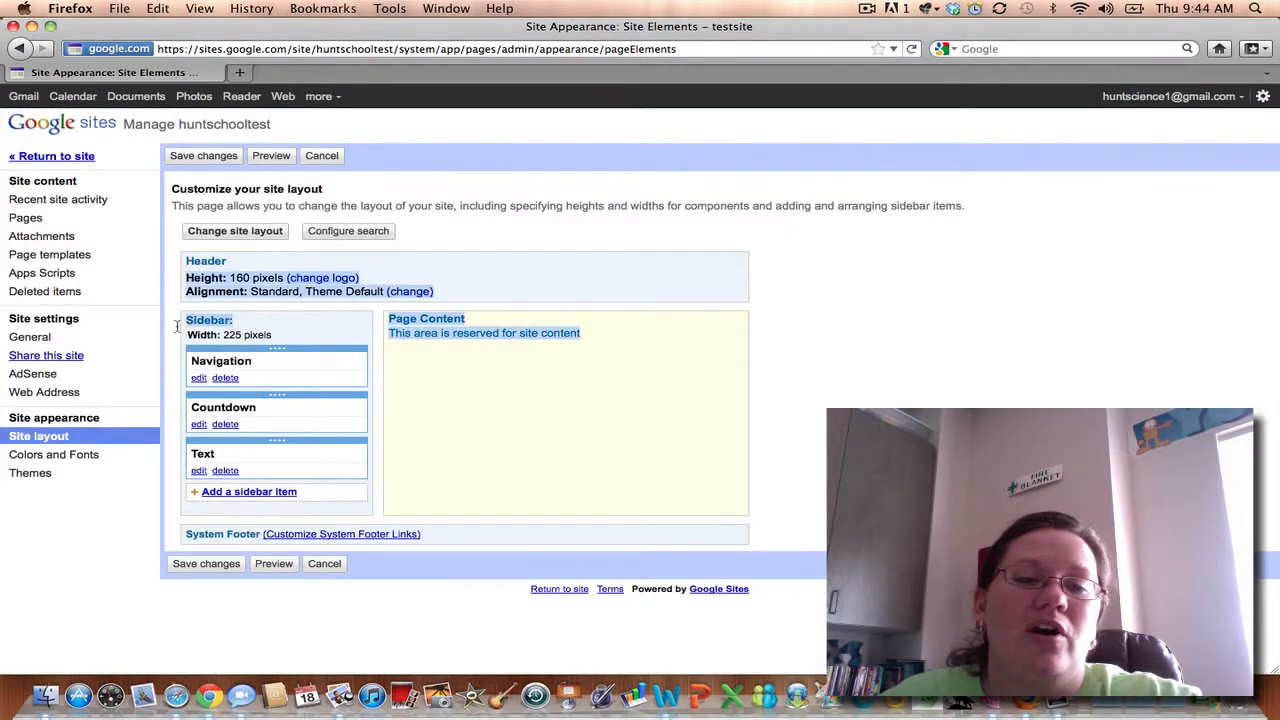
left_click(177, 393)
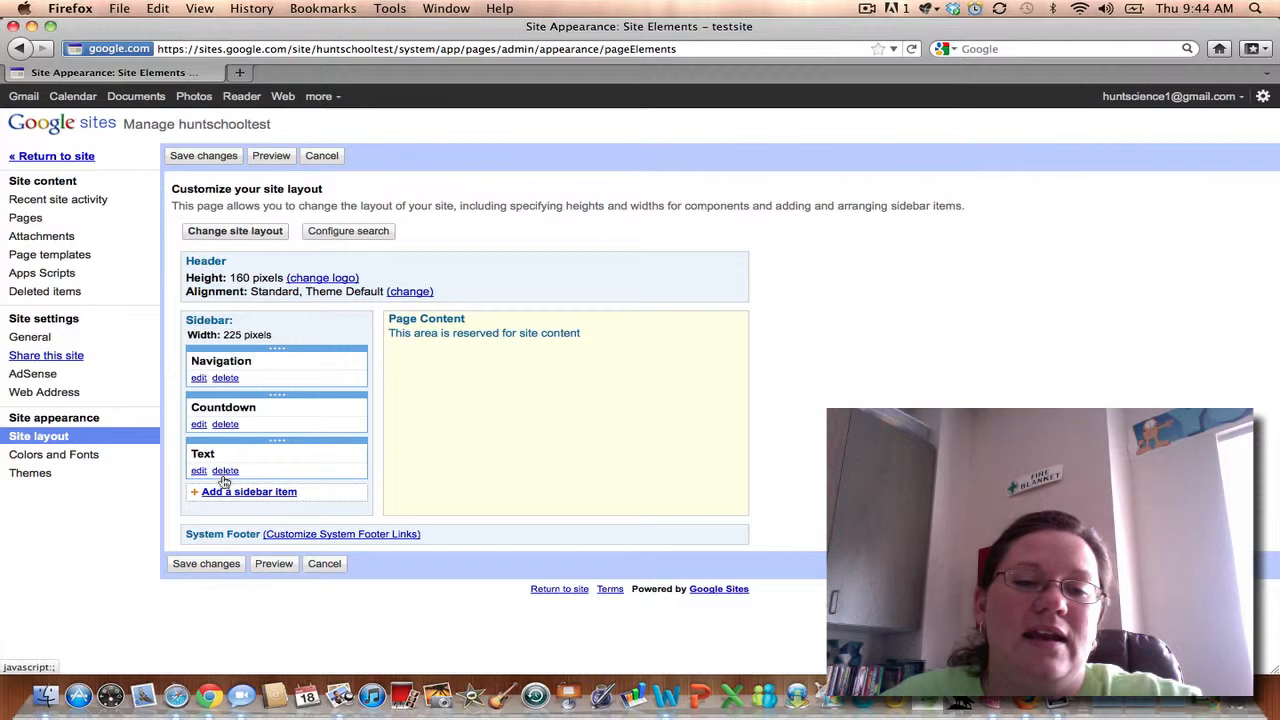
left_click(199, 378)
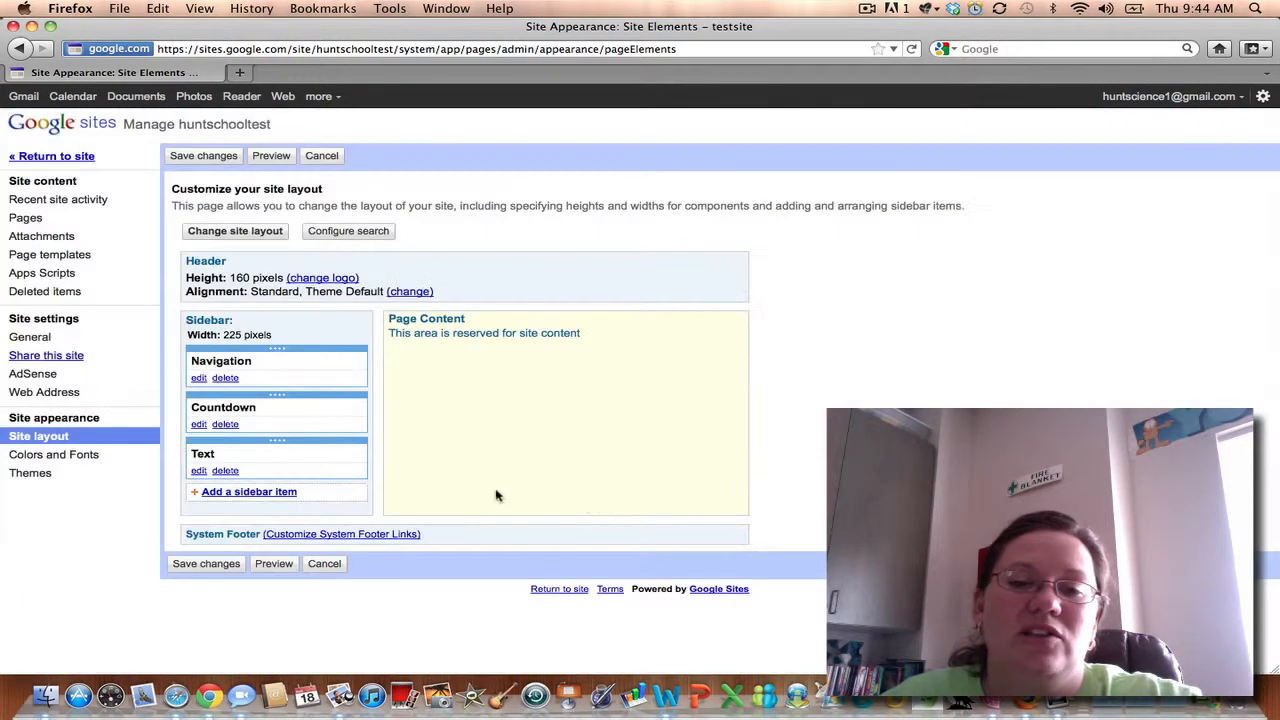
left_click(456, 473)
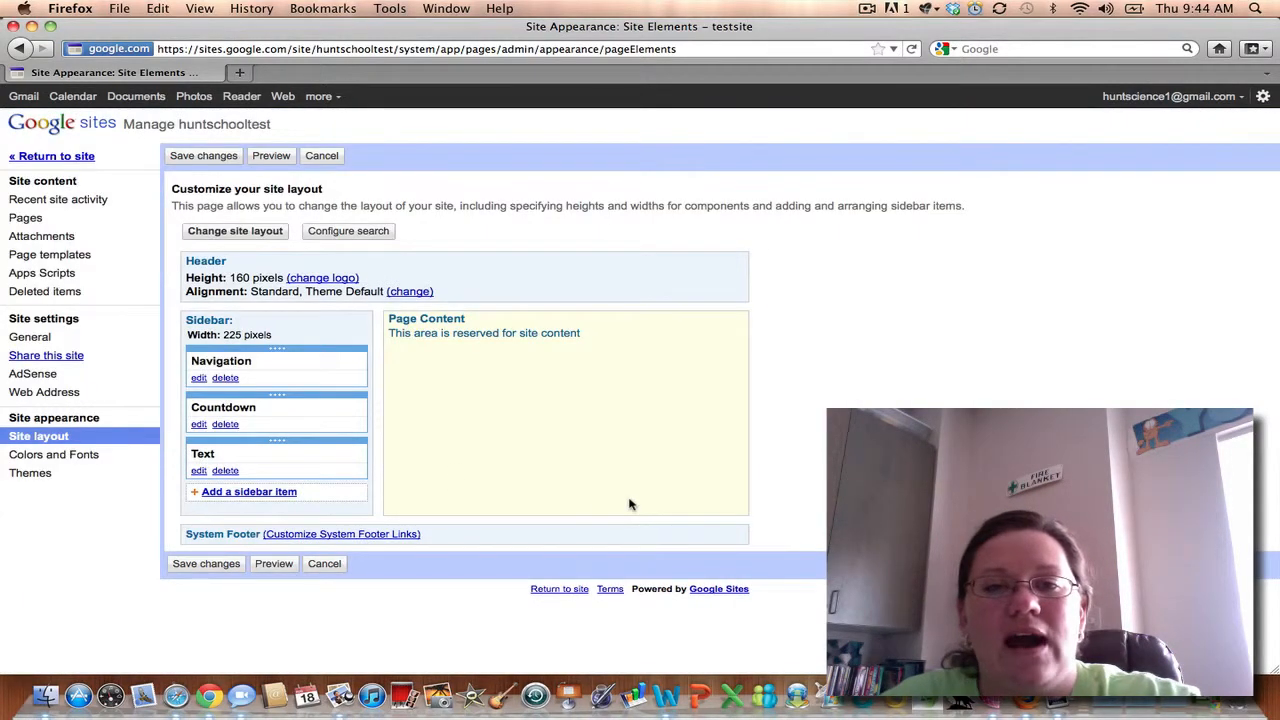
left_click(199, 378)
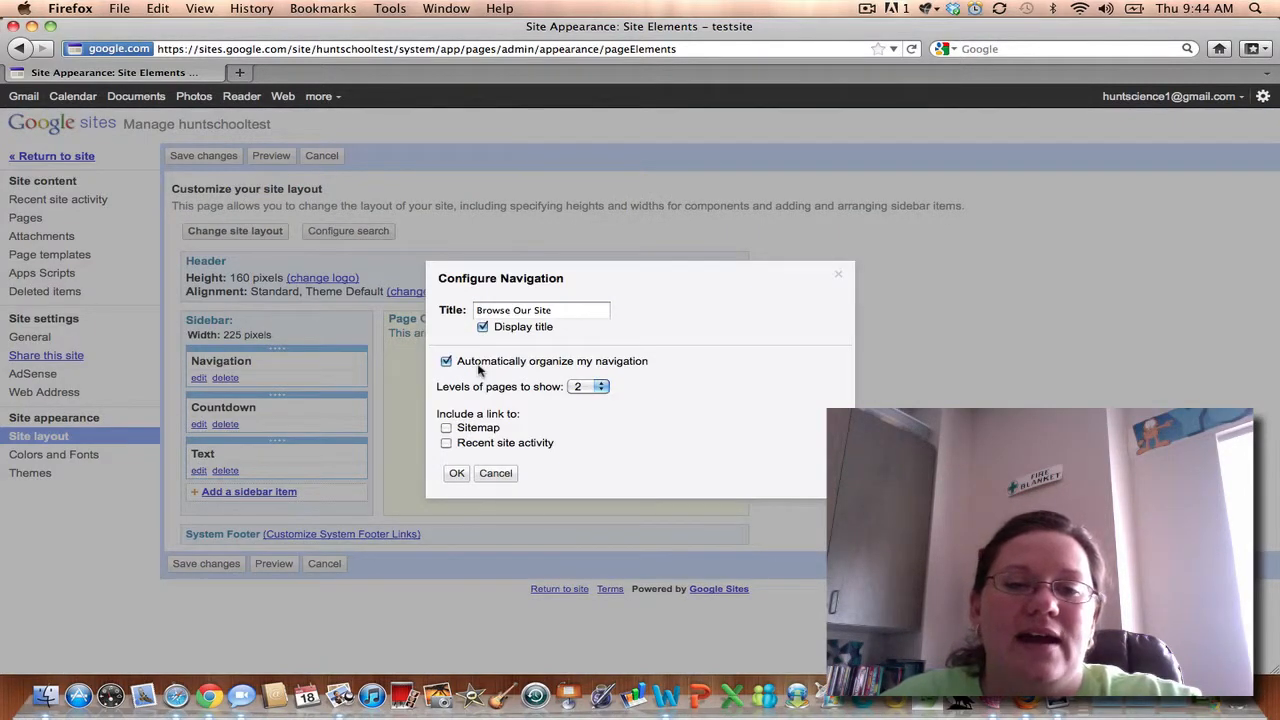
left_click(456, 474)
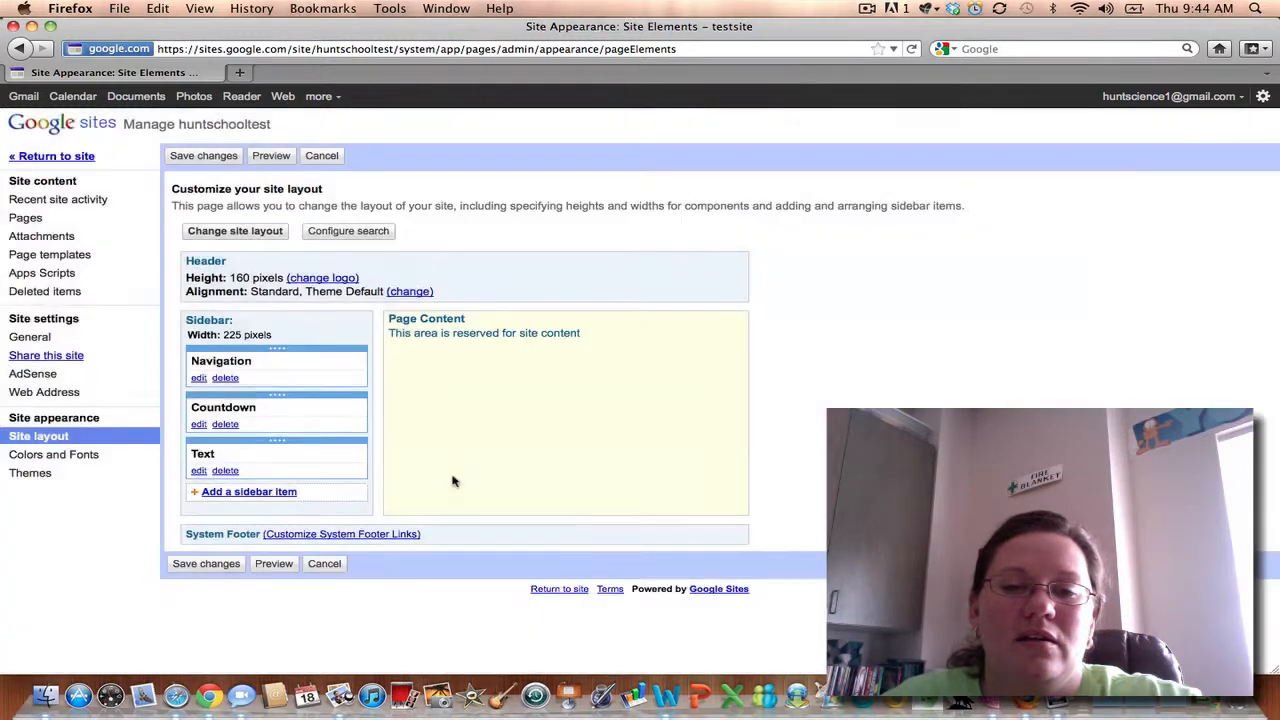
Step: Switch off automatic organizing in the Navigation item's configuration to view the manual page selection, and switch it back on
left_click(198, 379)
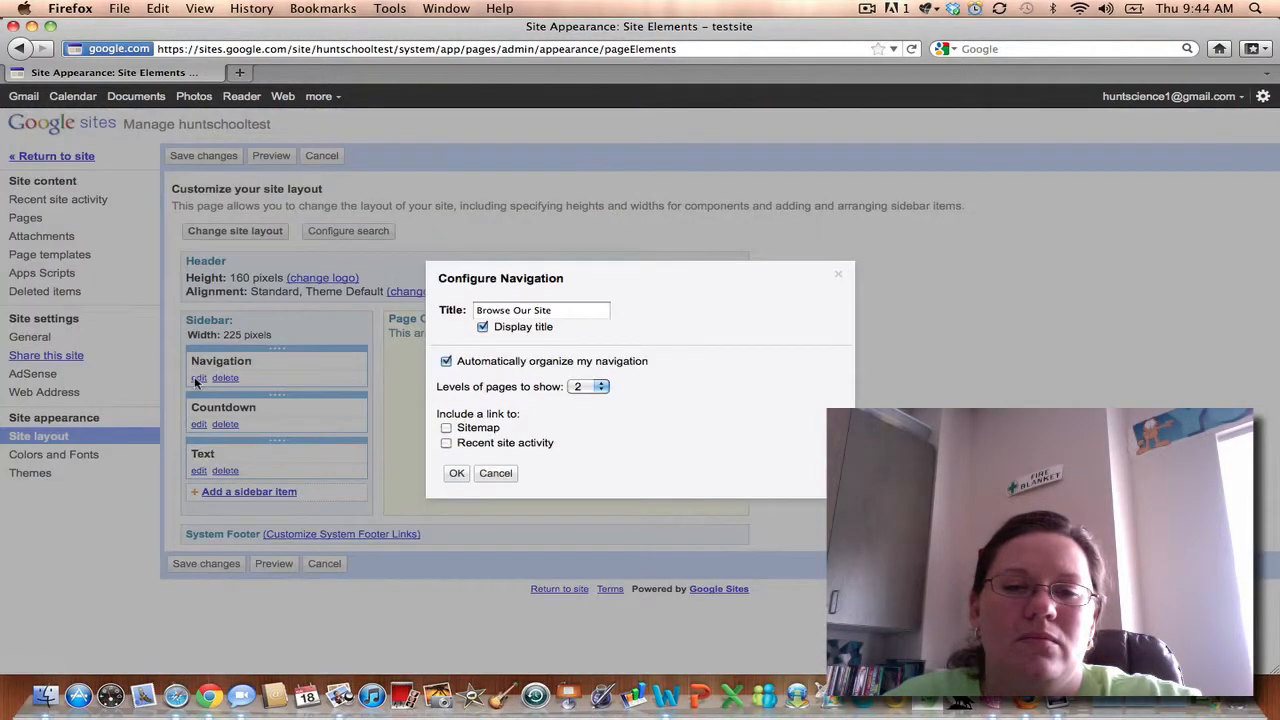
left_click_drag(652, 361, 483, 365)
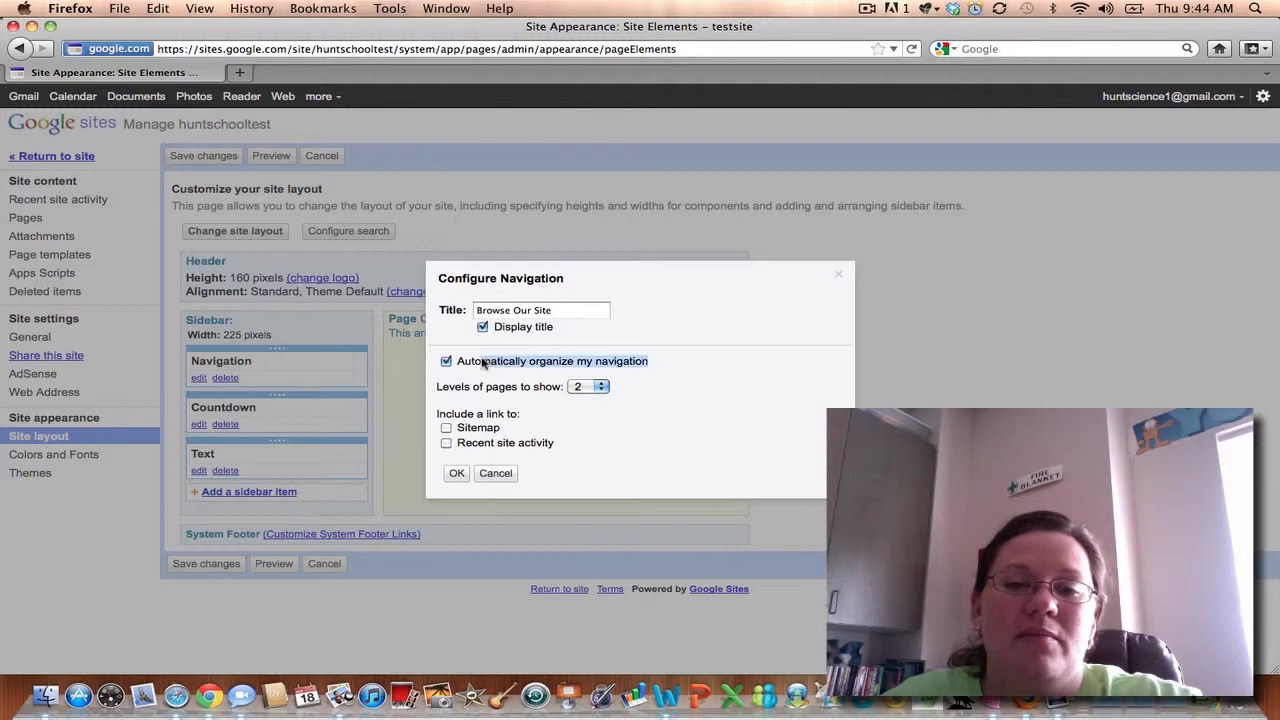
left_click(447, 362)
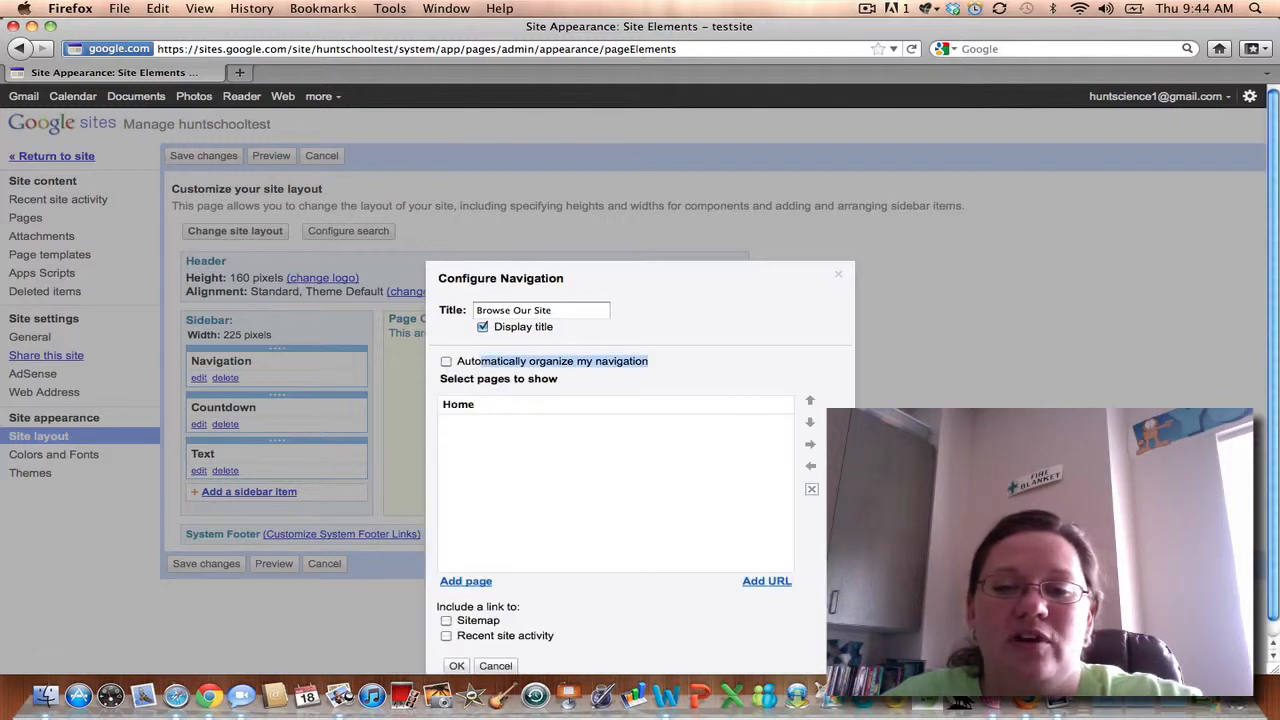
scroll(754, 419, "down", 1)
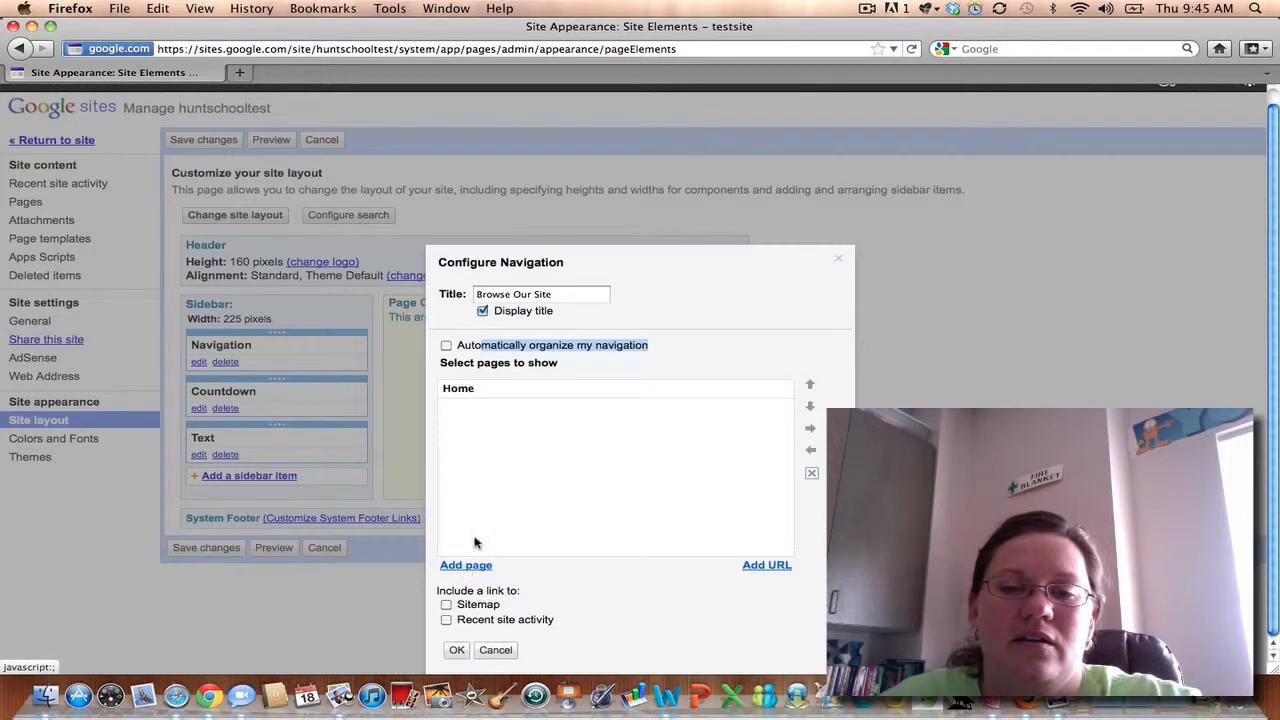
left_click(446, 345)
left_click(690, 403)
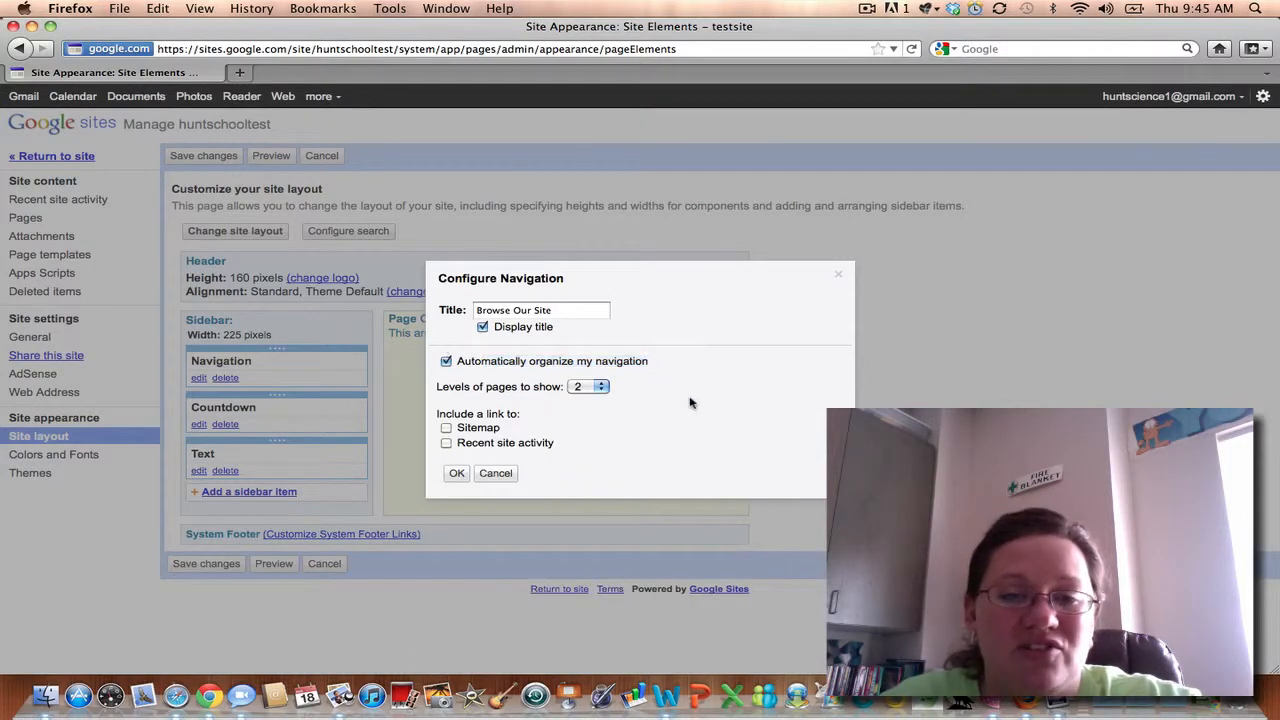
left_click(457, 474)
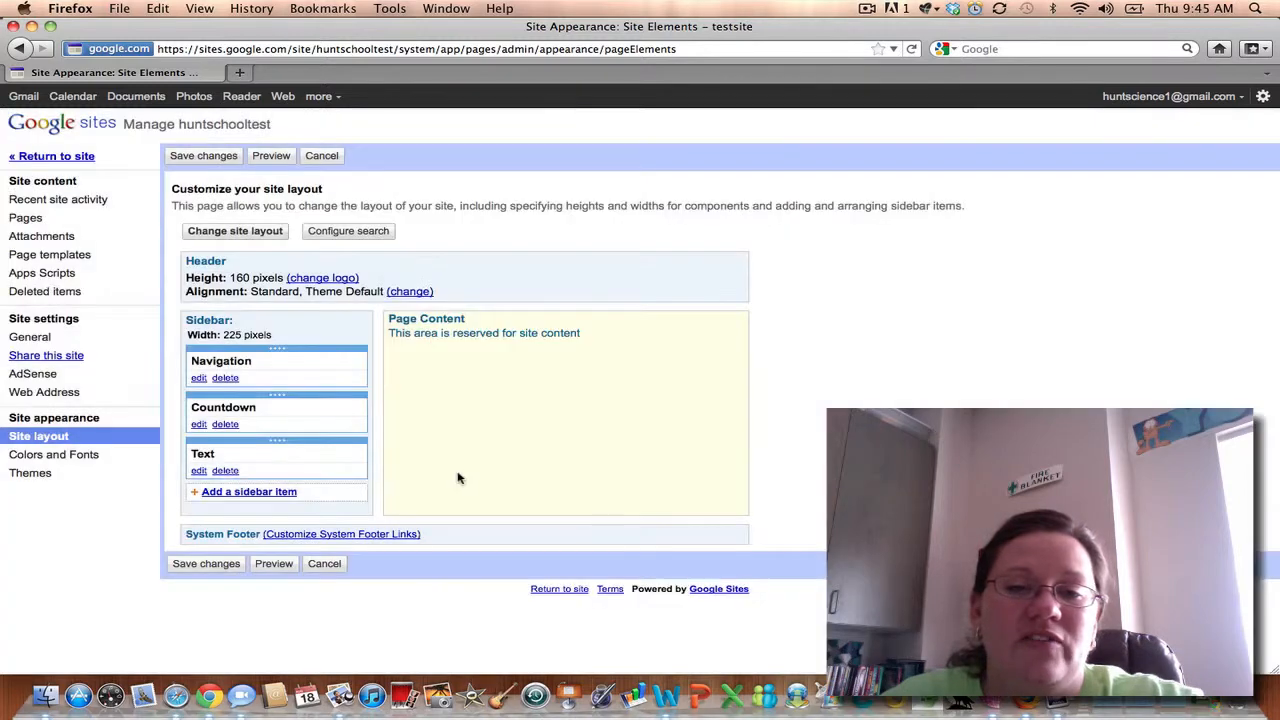
Step: Check the event name and date settings of the Countdown sidebar item without changing them
left_click(199, 425)
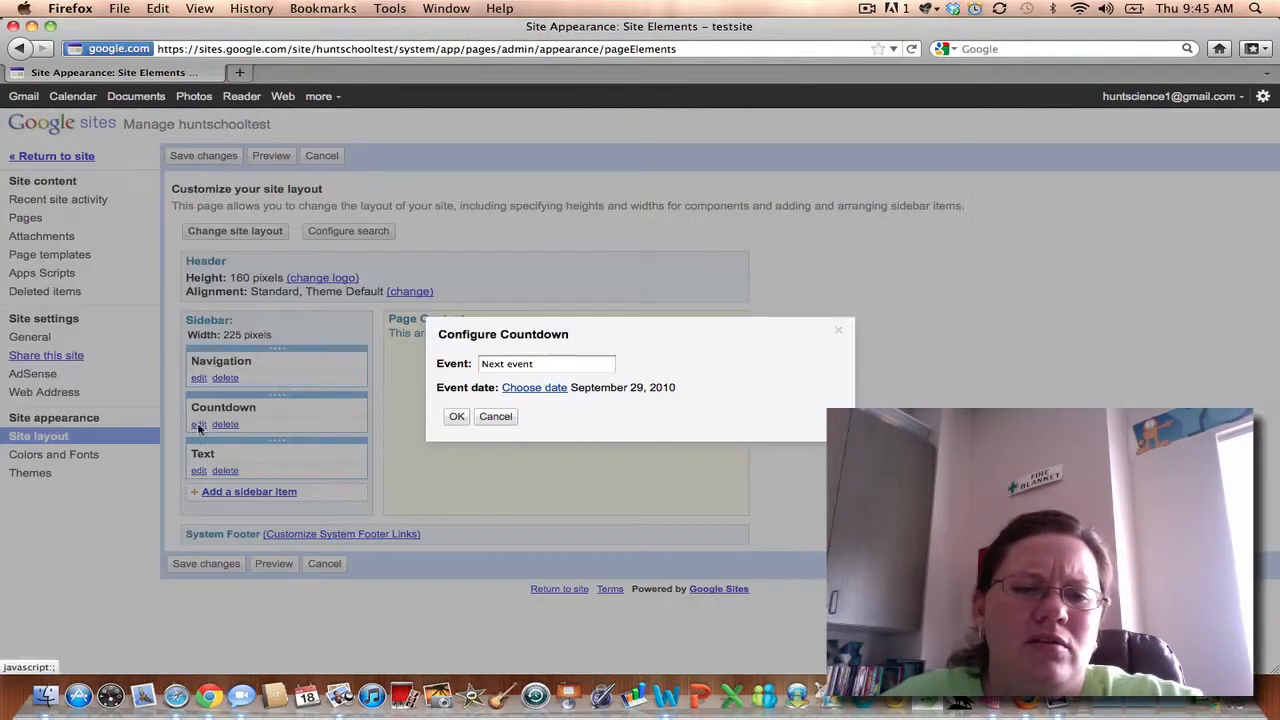
left_click(839, 334)
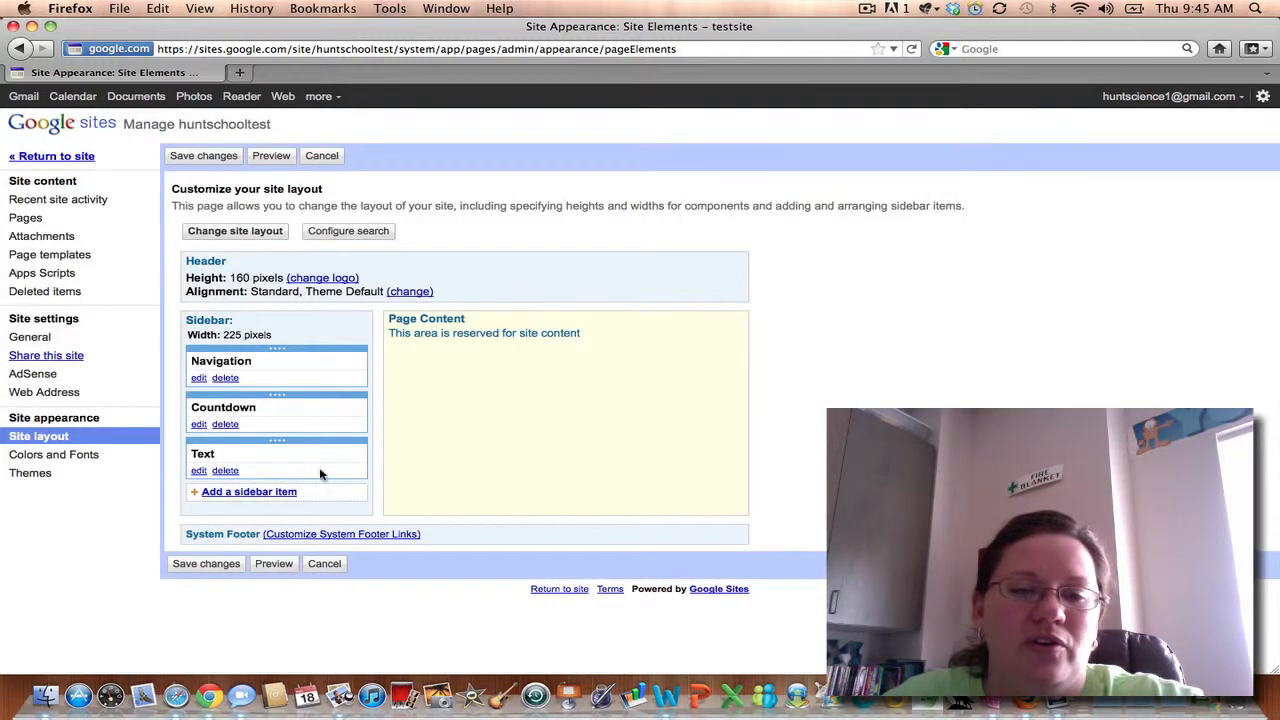
Step: Browse the page elements available for the sidebar, from AdSense to Page authors, without adding any
left_click(248, 492)
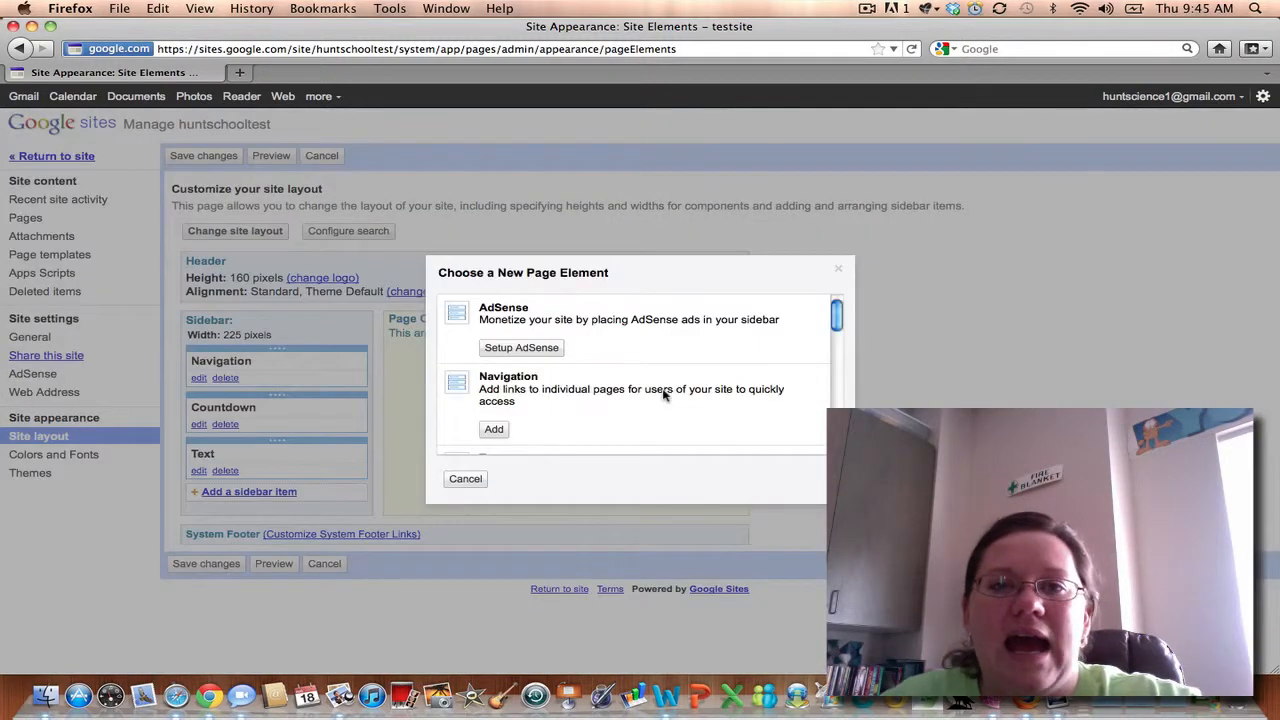
scroll(718, 414, "down", 5)
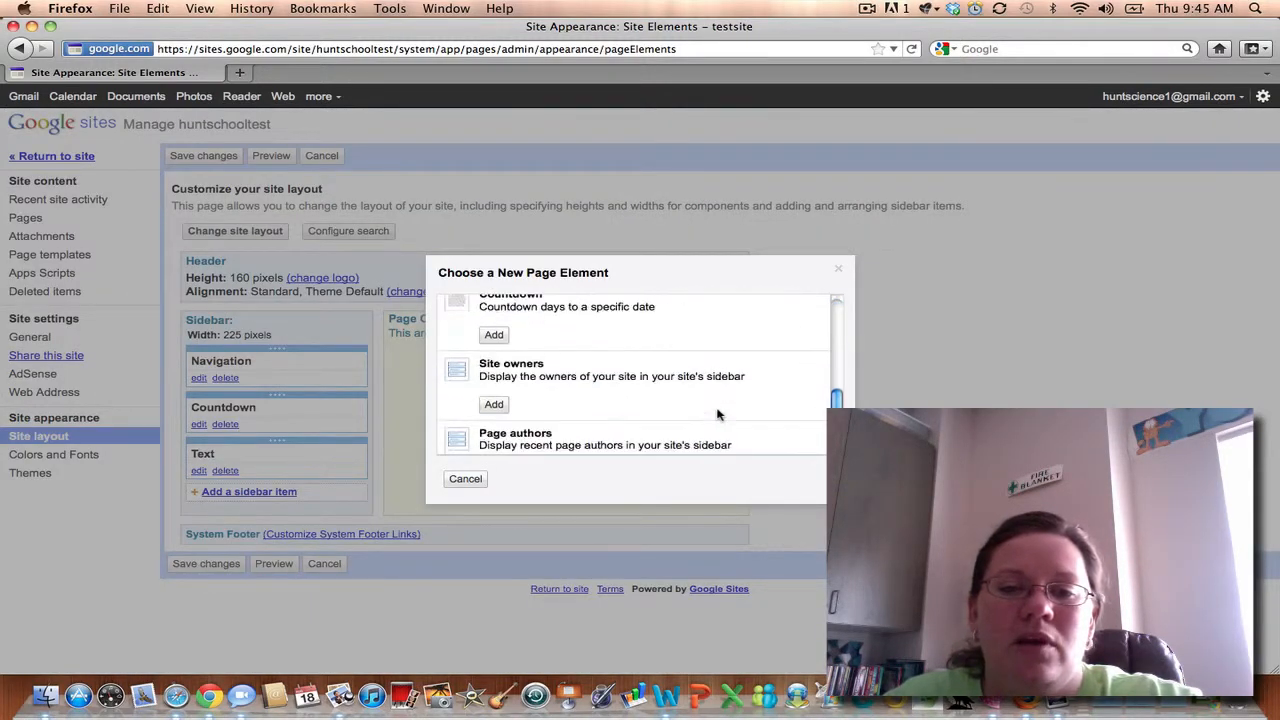
scroll(714, 414, "up", 5)
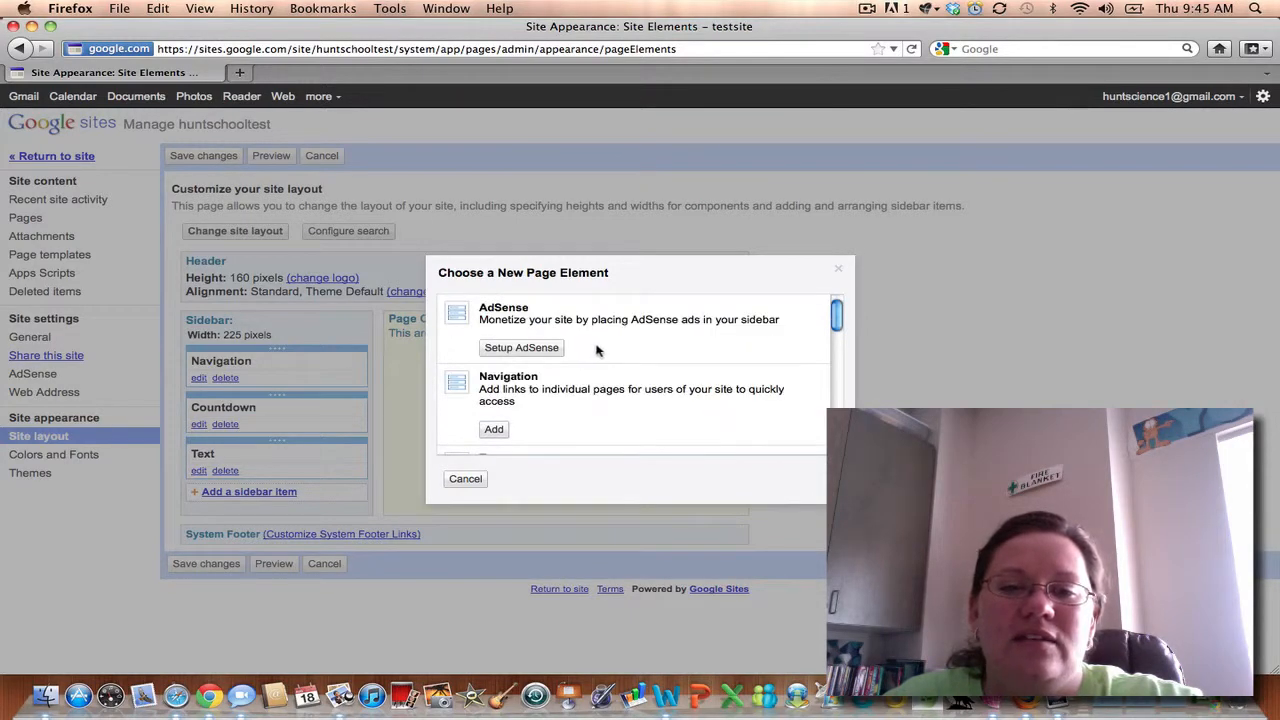
scroll(596, 350, "down", 3)
scroll(596, 350, "down", 1)
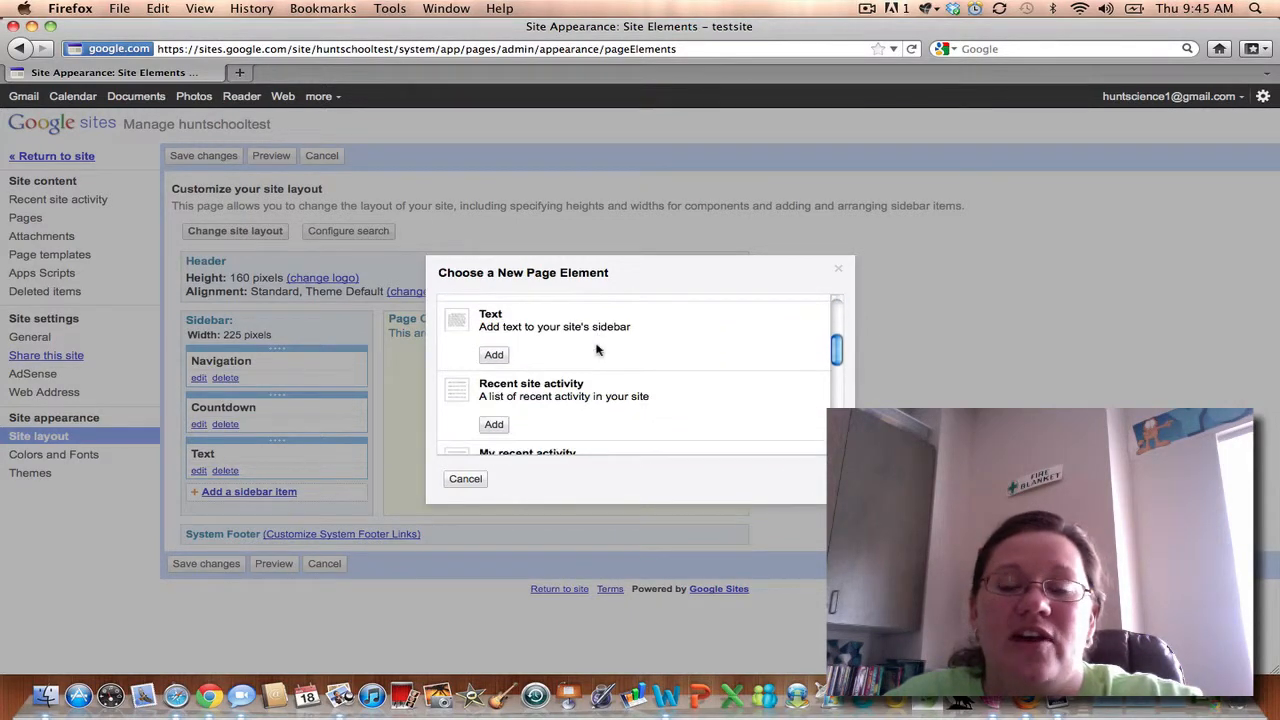
scroll(596, 350, "down", 4)
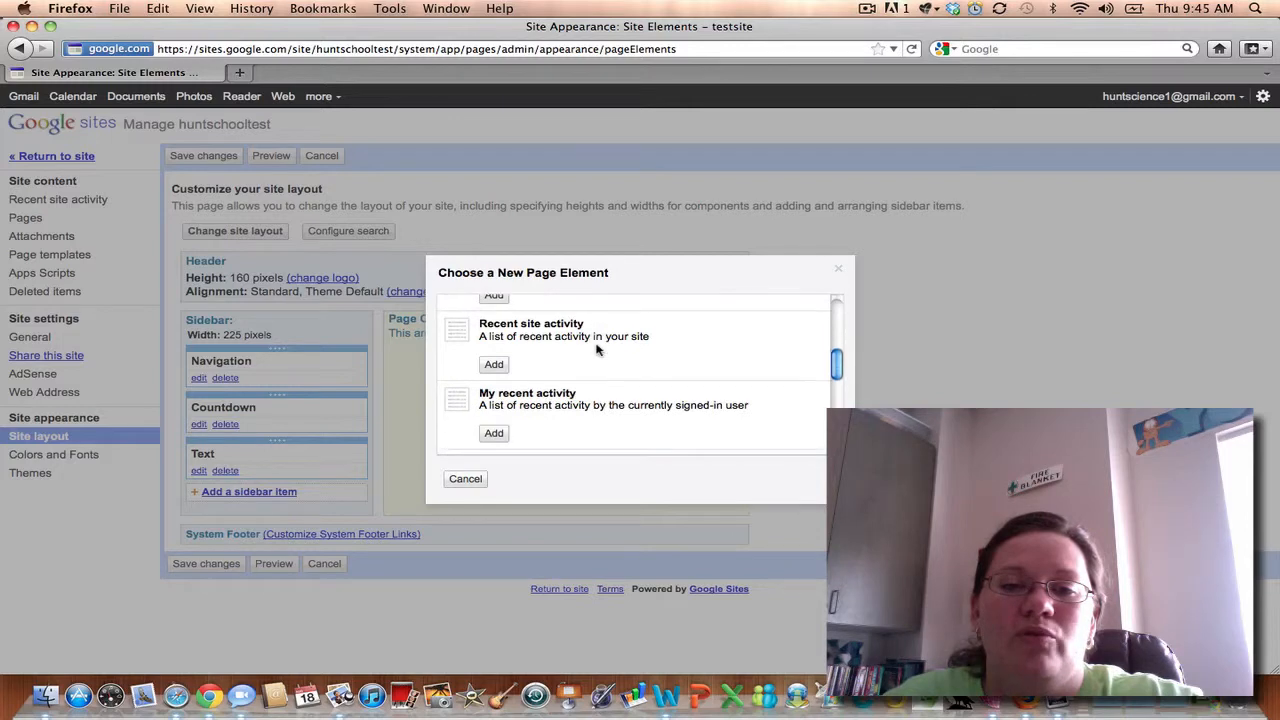
scroll(596, 350, "down", 3)
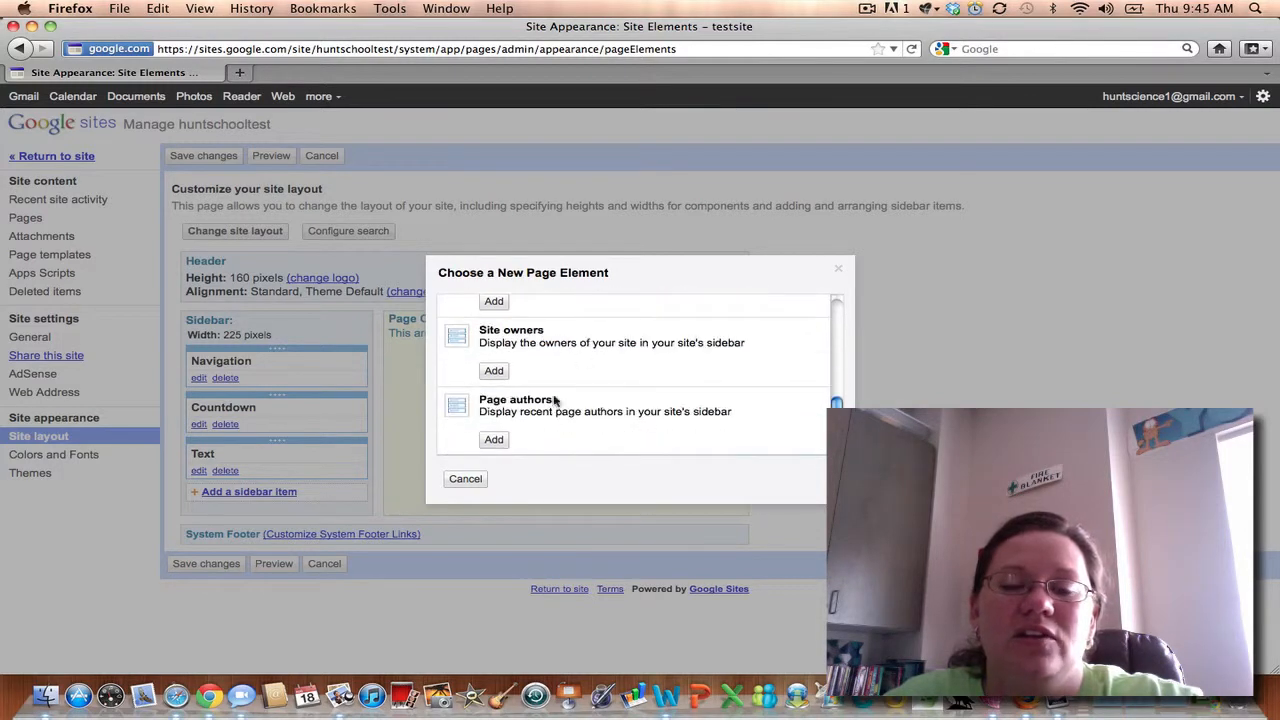
left_click(463, 479)
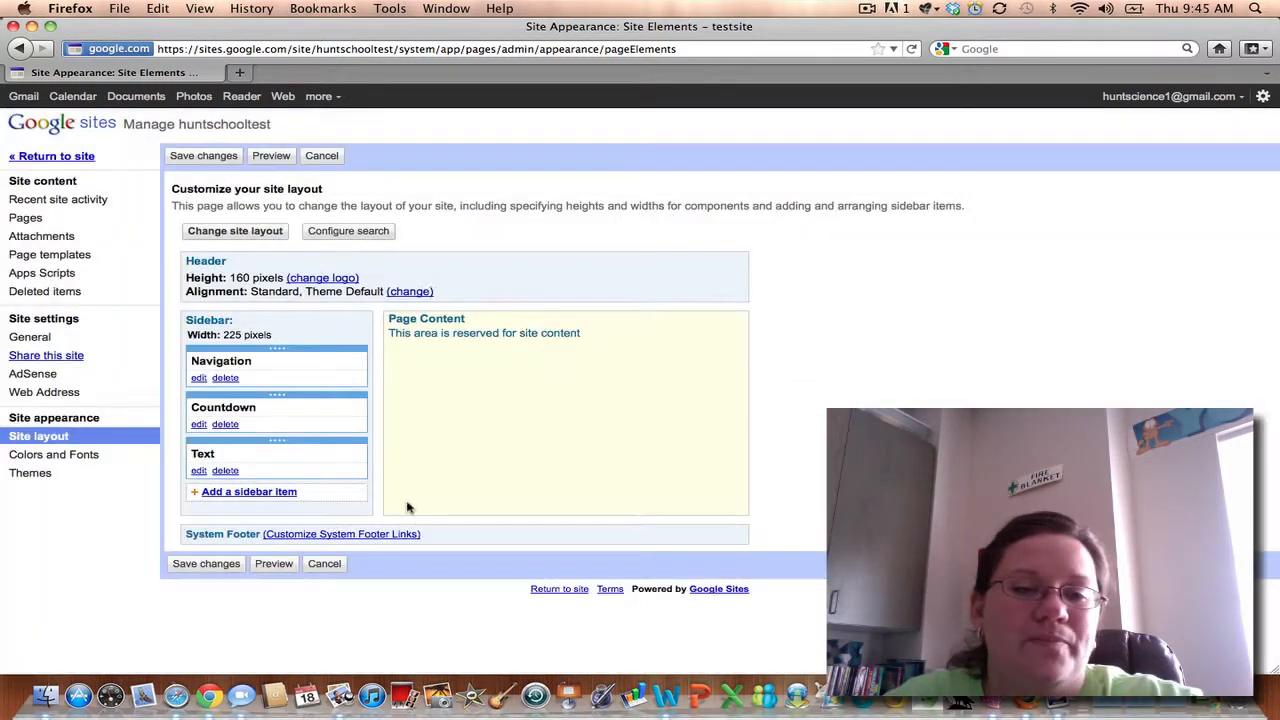
Step: Check the title and content of the Text sidebar item without changing them
left_click(198, 472)
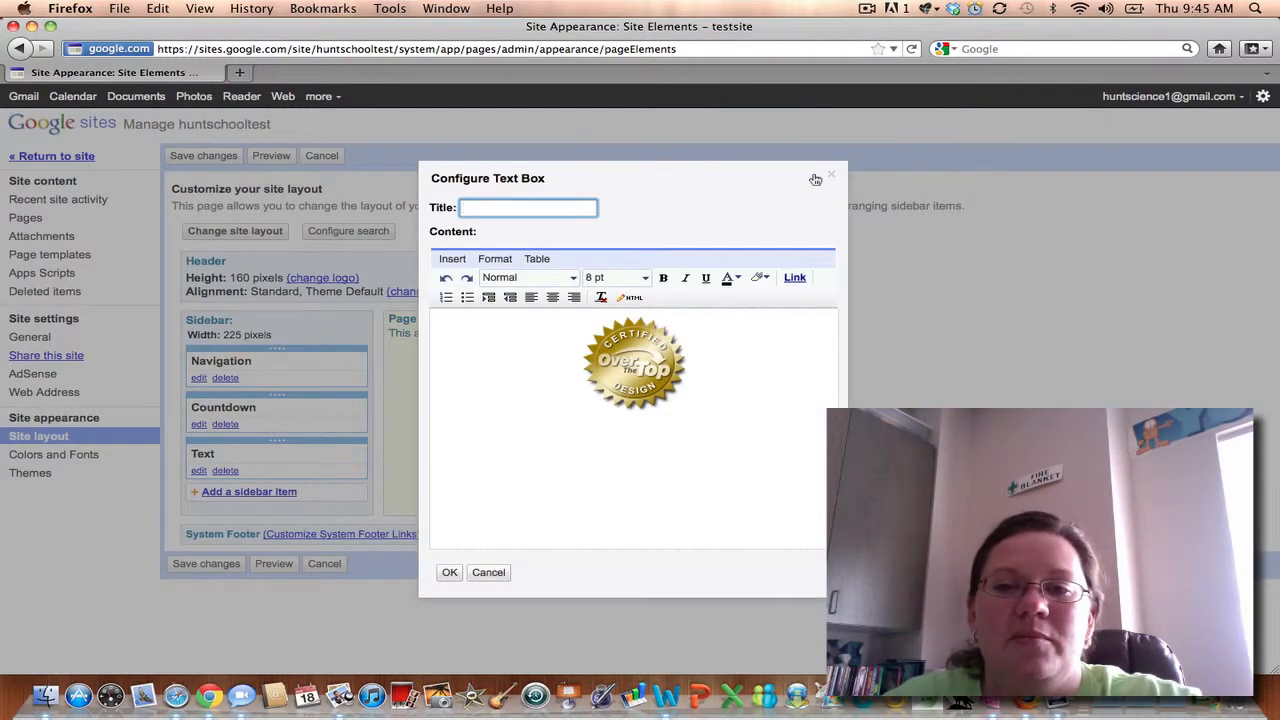
left_click(833, 178)
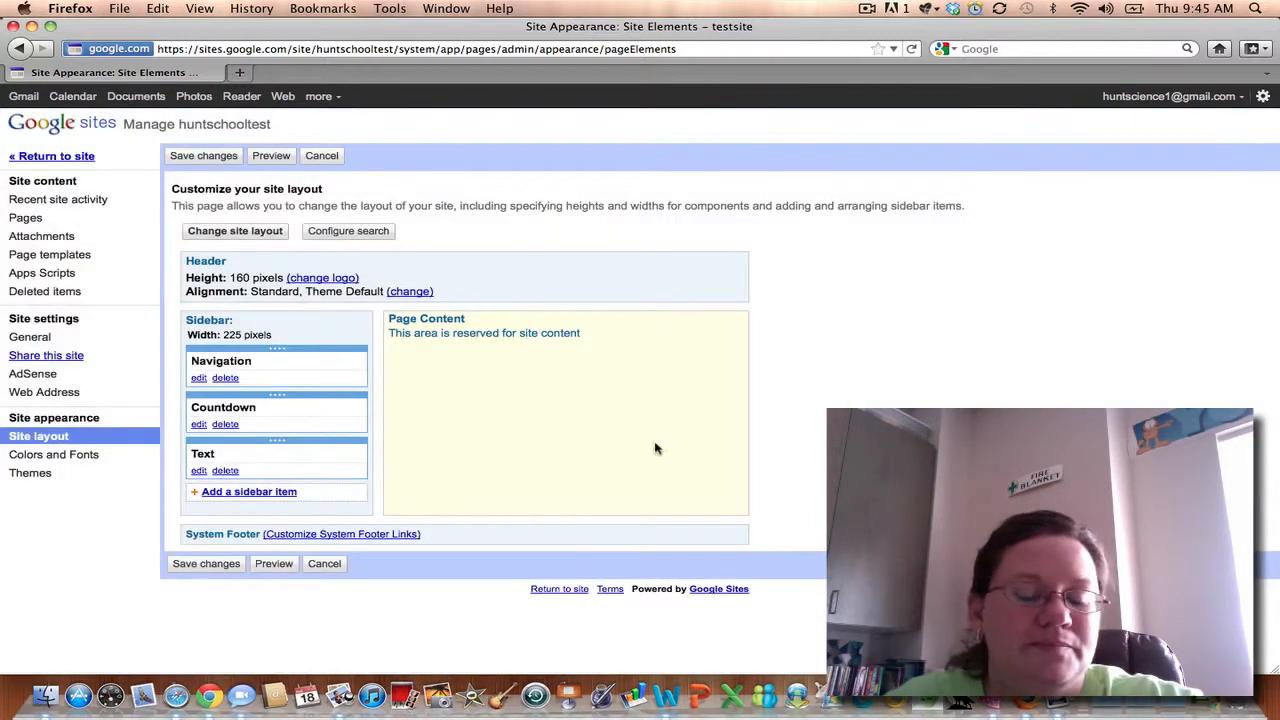
Step: Open the site's Colors and Fonts settings and examine the customizable elements and the theme preview
left_click(85, 463)
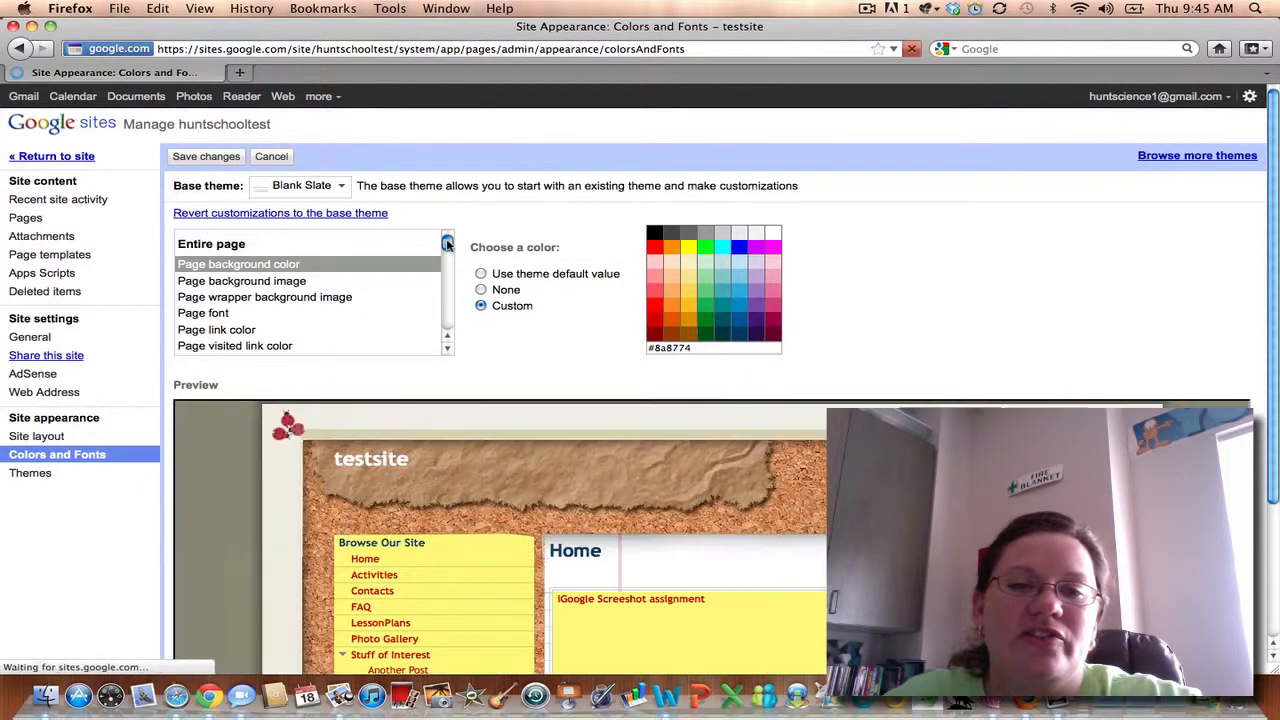
scroll(447, 250, "down", 2)
scroll(447, 248, "up", 2)
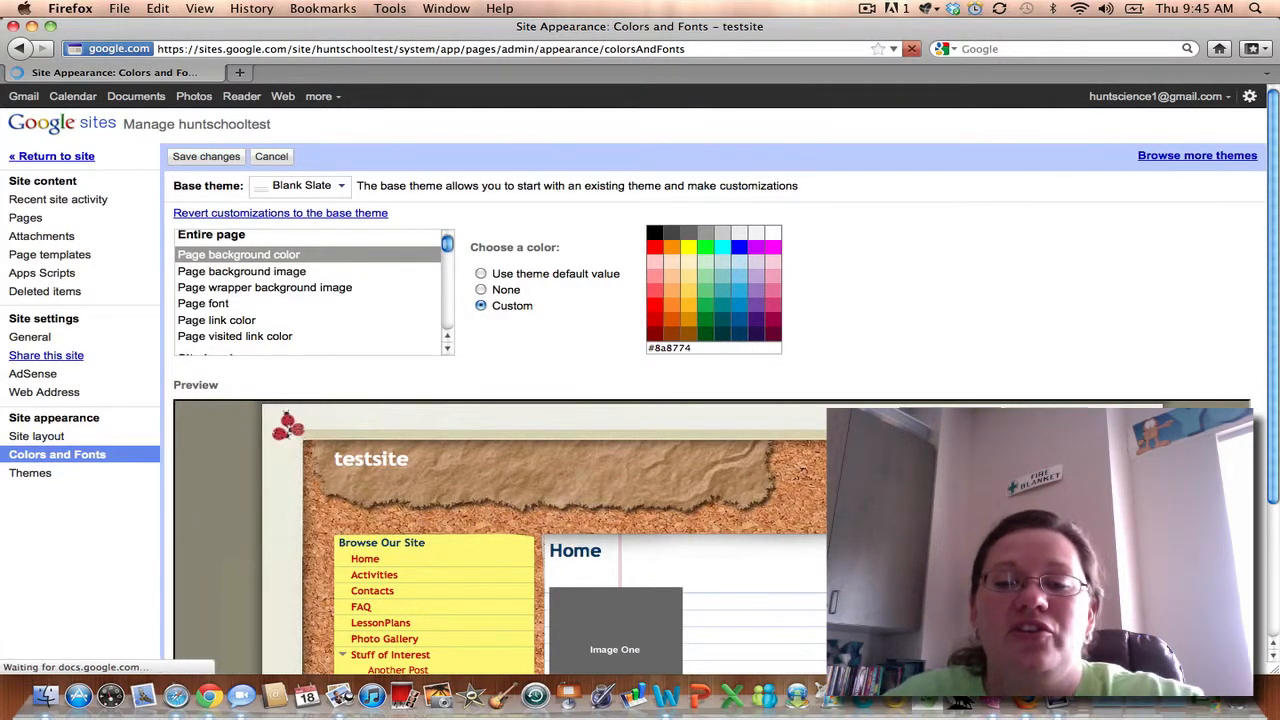
scroll(723, 423, "down", 3)
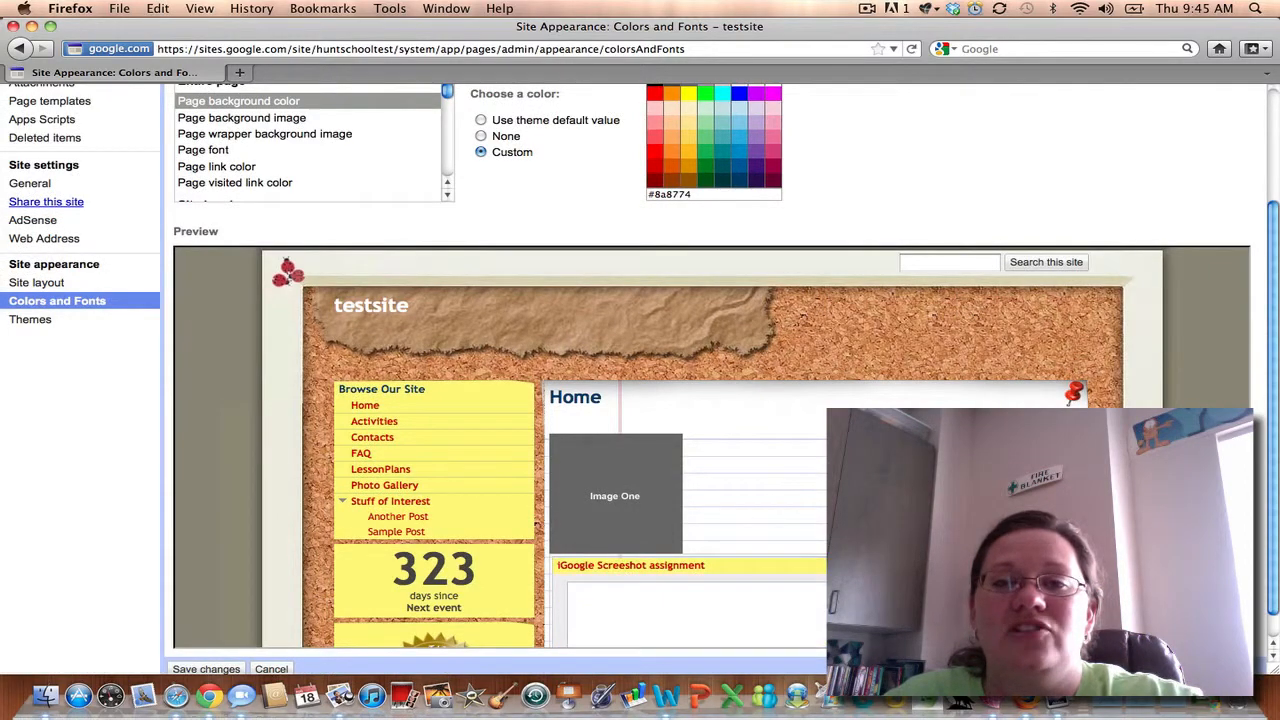
scroll(720, 400, "up", 3)
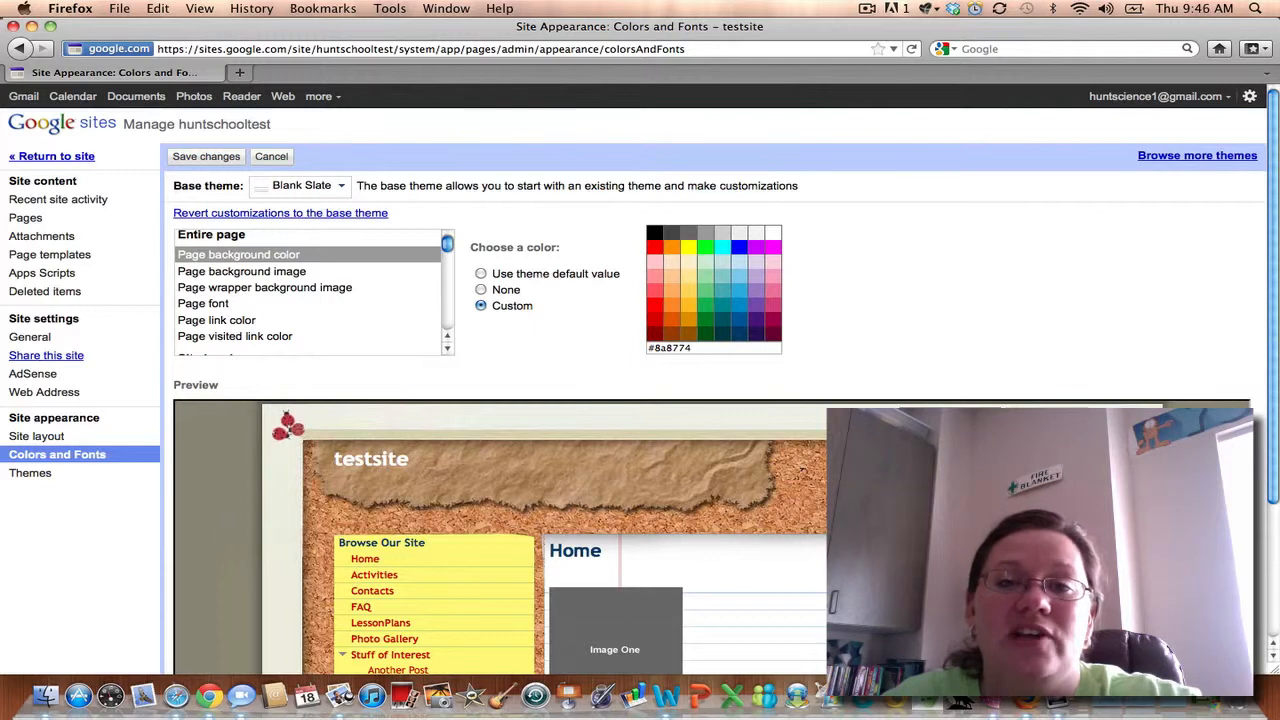
Step: Set the page background image of the theme to None and check the effect in the preview
scroll(428, 312, "down", 1)
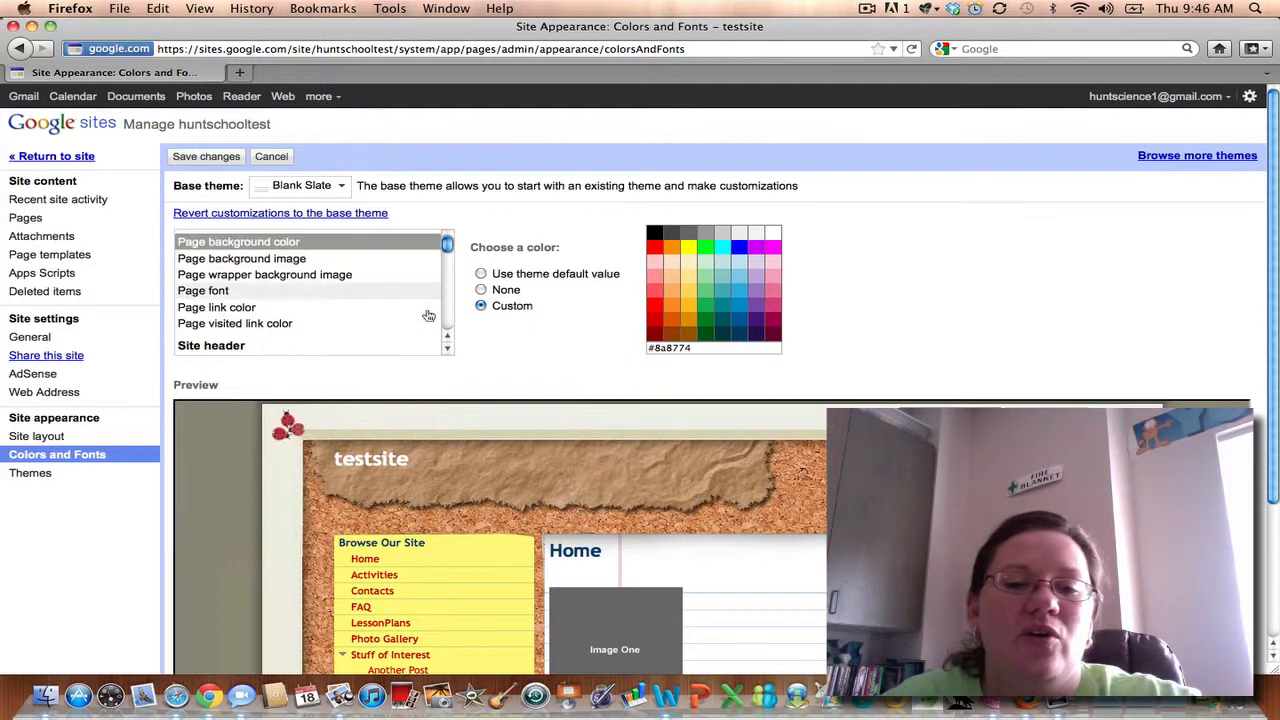
left_click(290, 259)
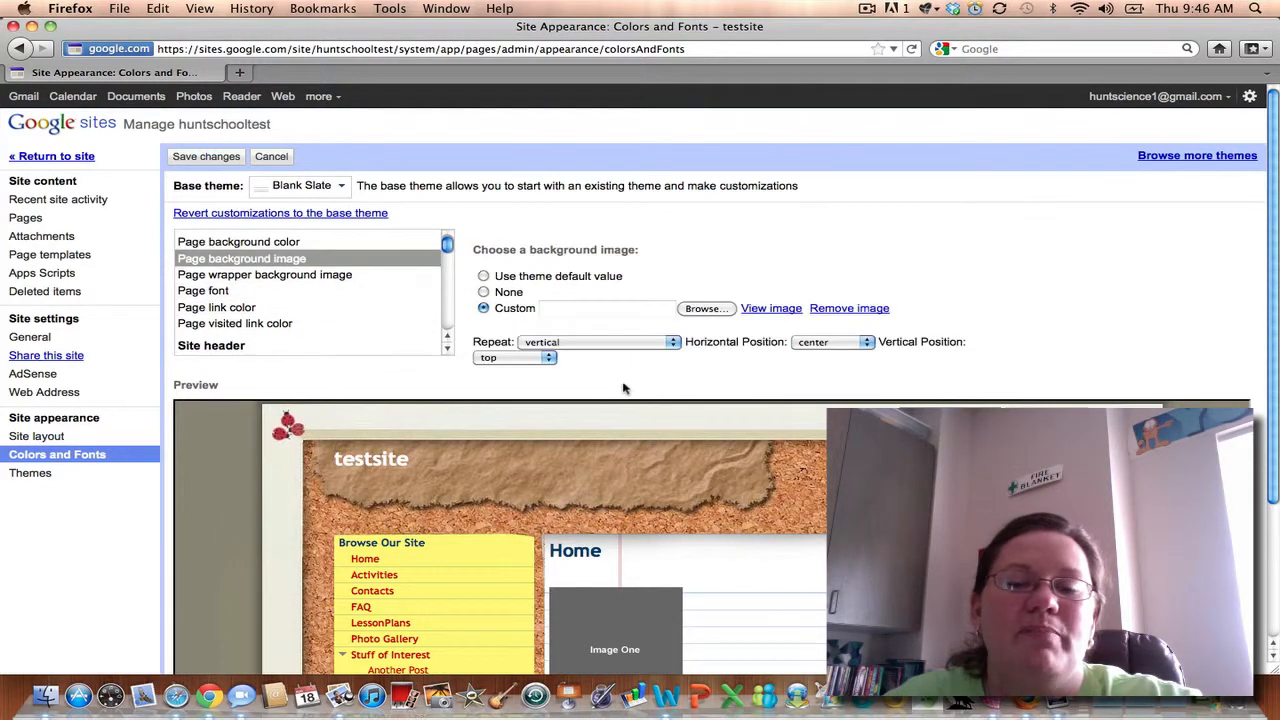
left_click(484, 292)
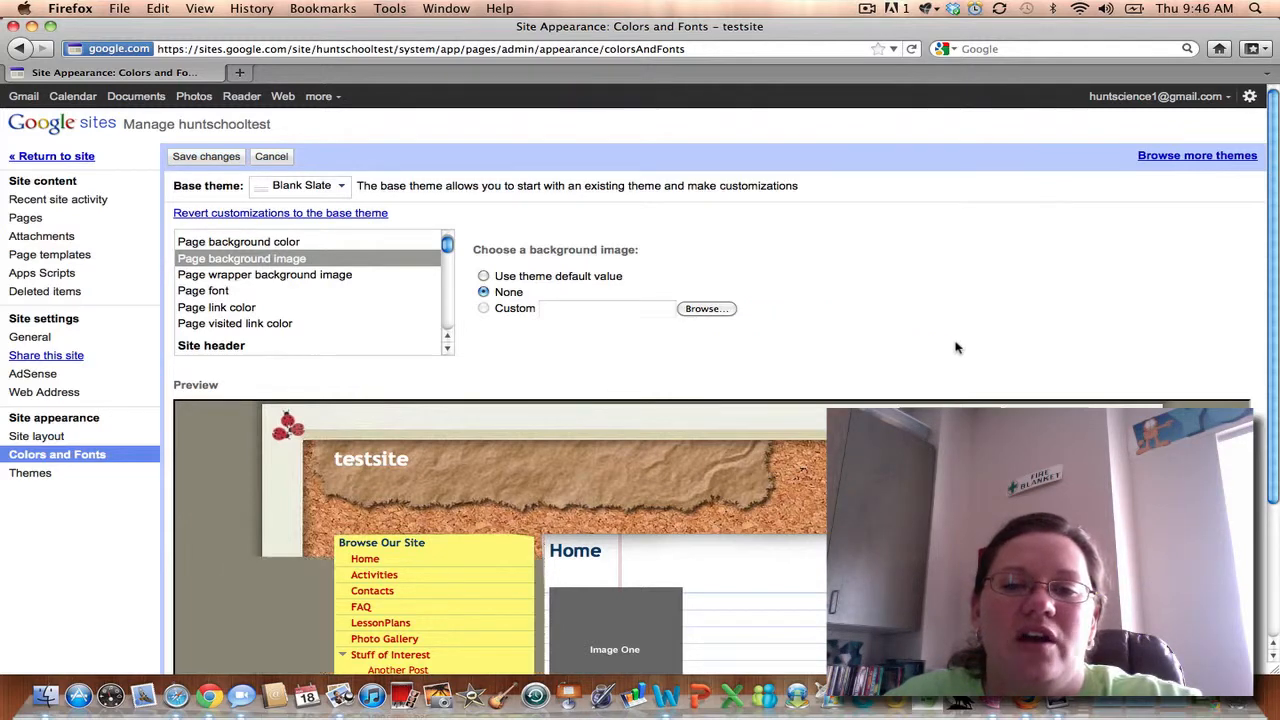
scroll(957, 347, "down", 5)
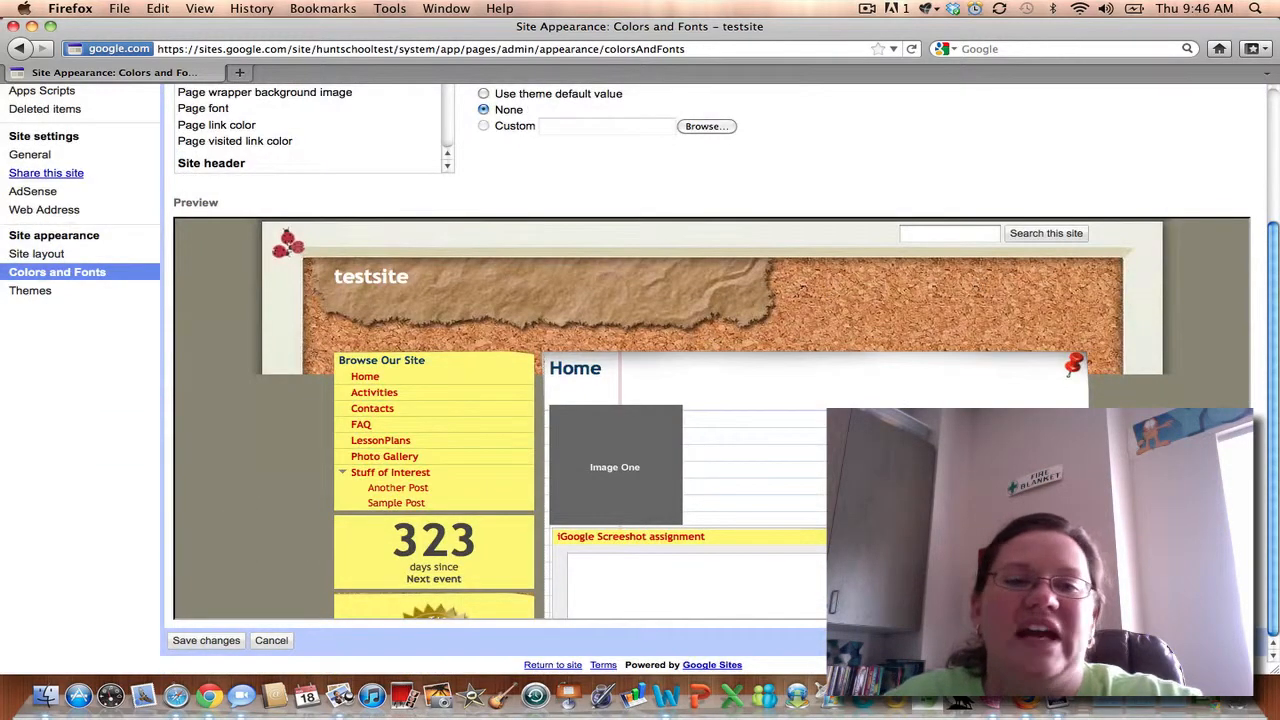
Step: Discard the unsaved Colors and Fonts changes and return to the site
scroll(895, 402, "up", 2)
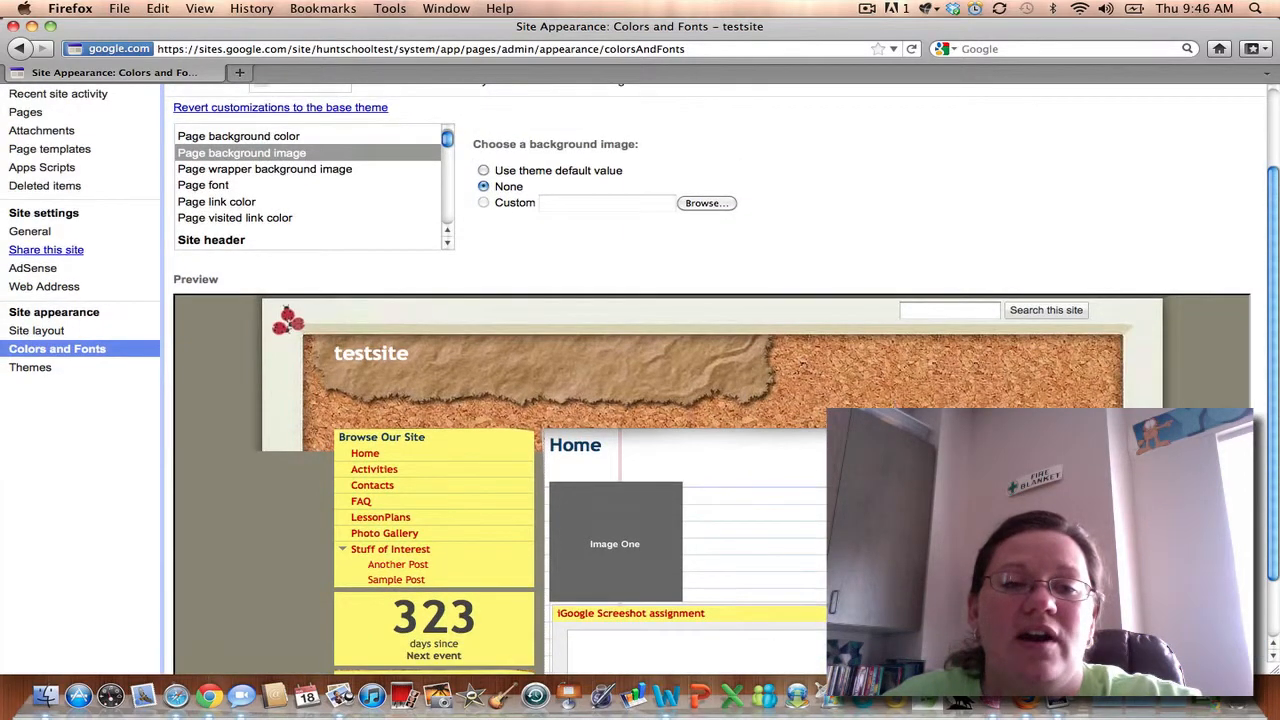
scroll(640, 380, "up", 2)
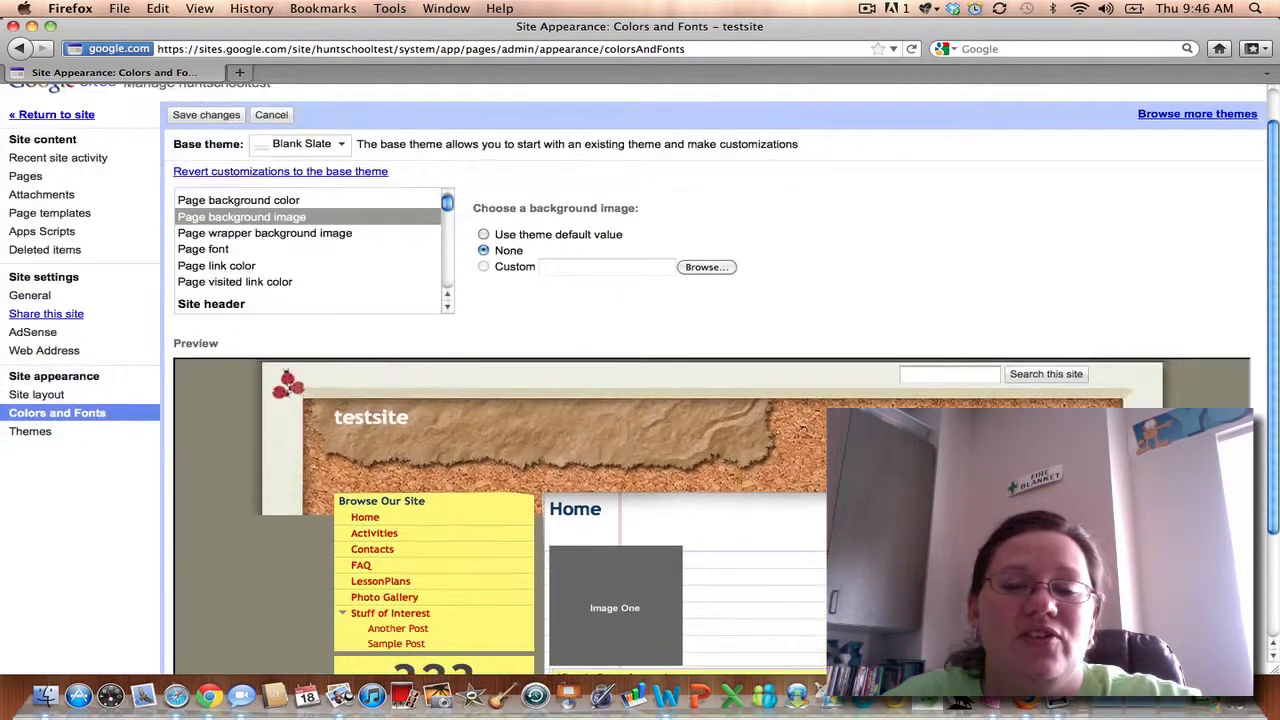
left_click(280, 120)
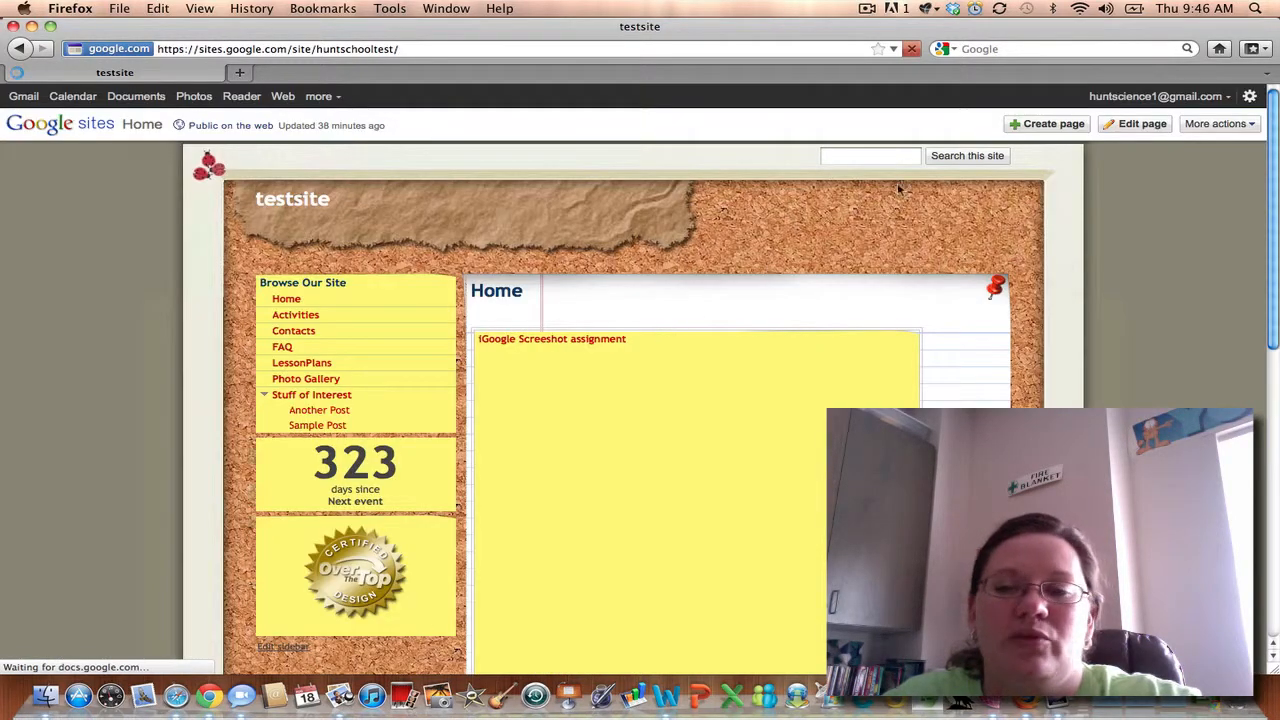
Step: Reopen the site's Colors and Fonts settings from site management and browse the customizable elements down to the gadget entries
left_click(1218, 123)
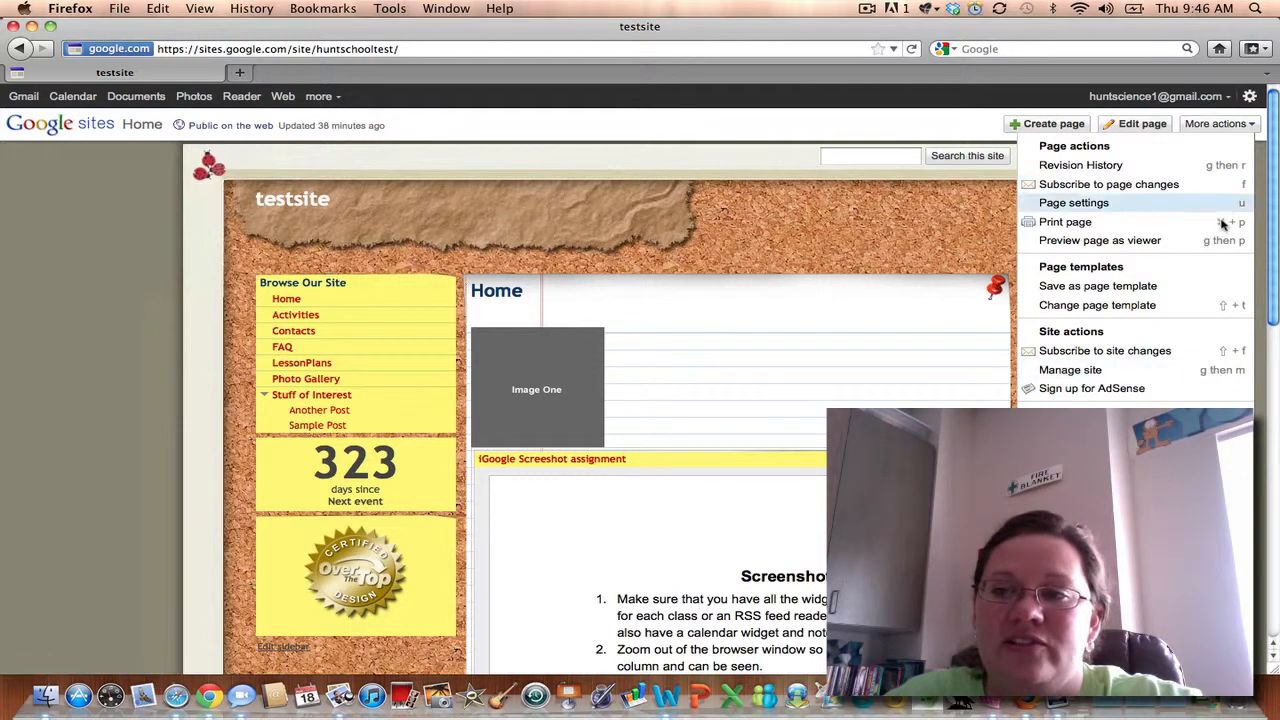
left_click(1230, 373)
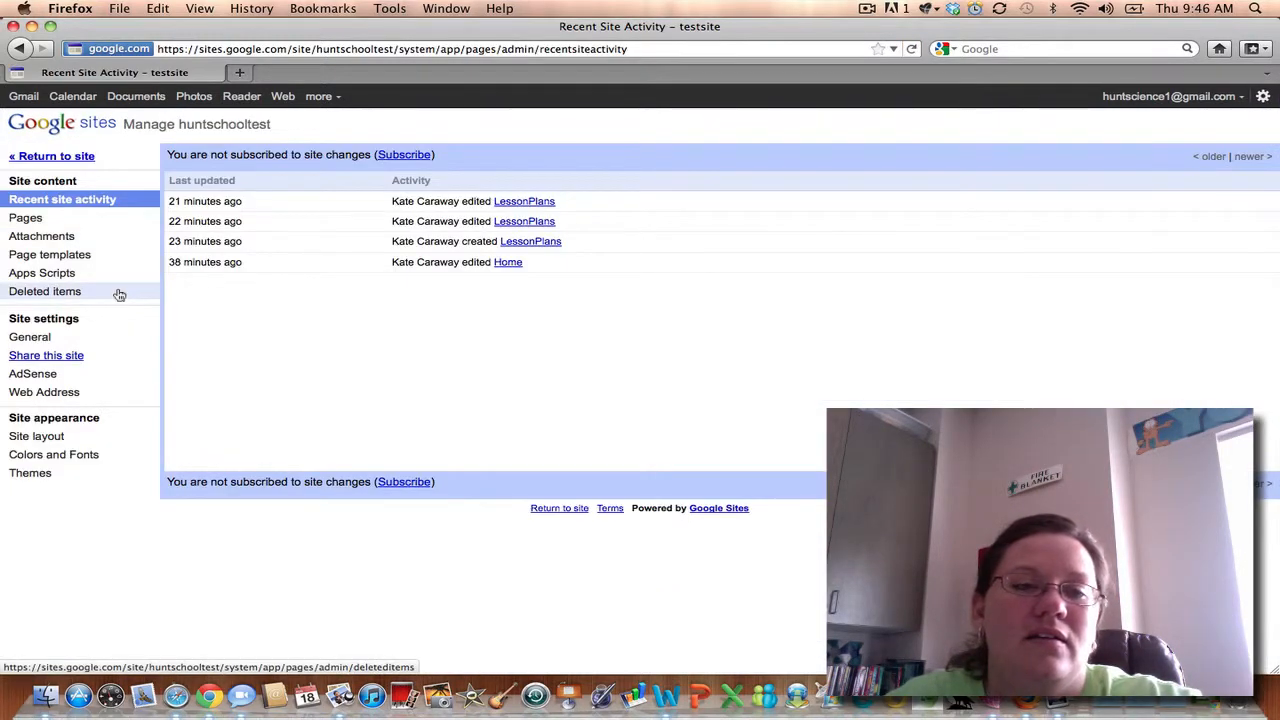
left_click(60, 454)
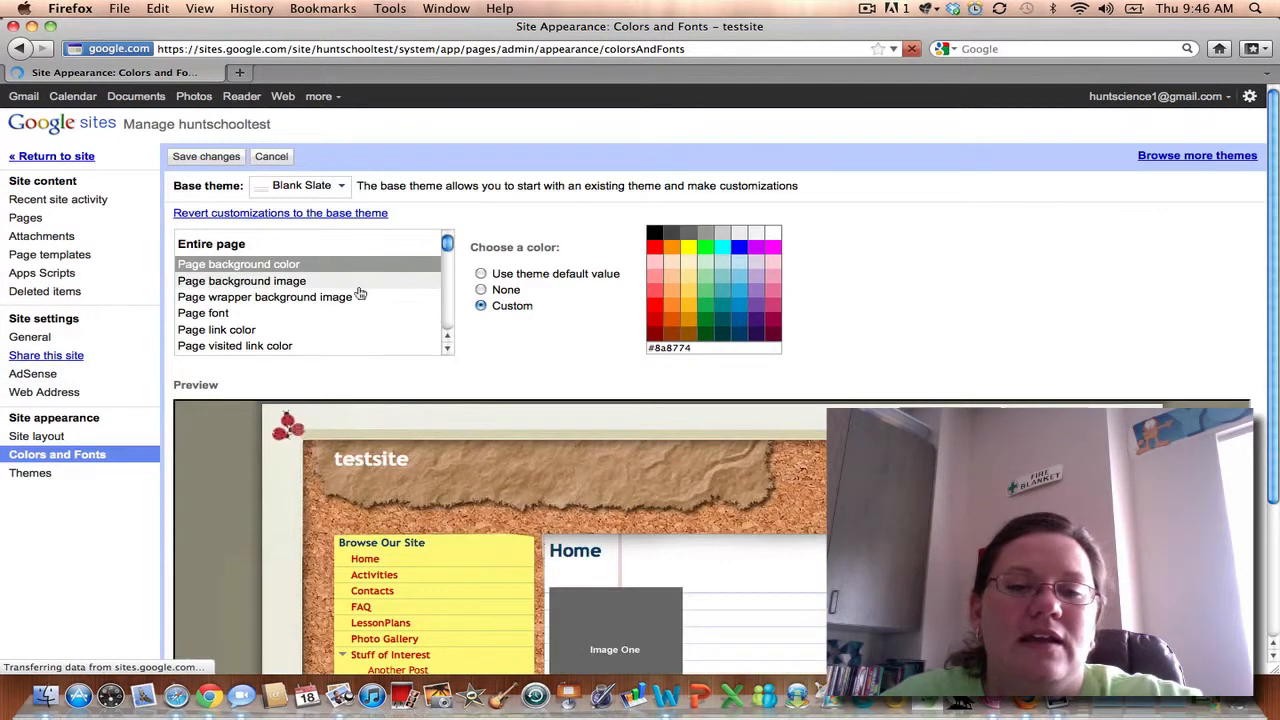
scroll(358, 292, "down", 4)
scroll(442, 283, "up", 4)
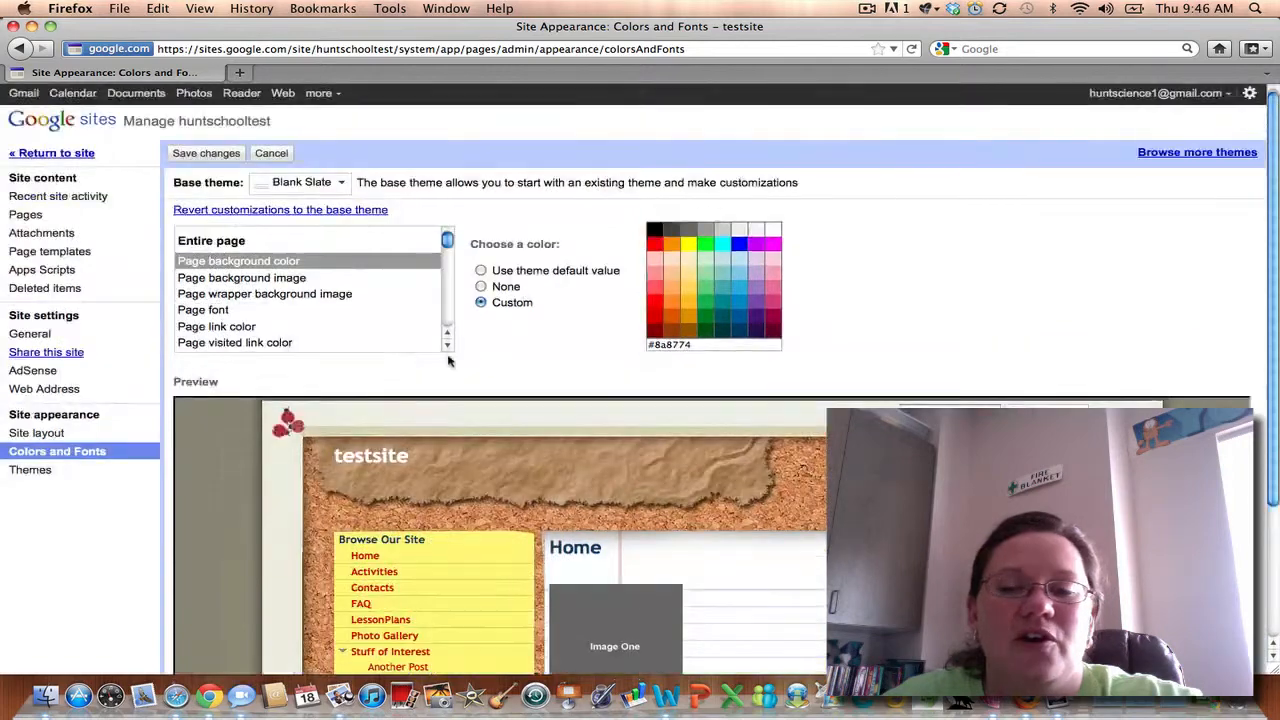
scroll(312, 318, "down", 3)
scroll(310, 314, "down", 8)
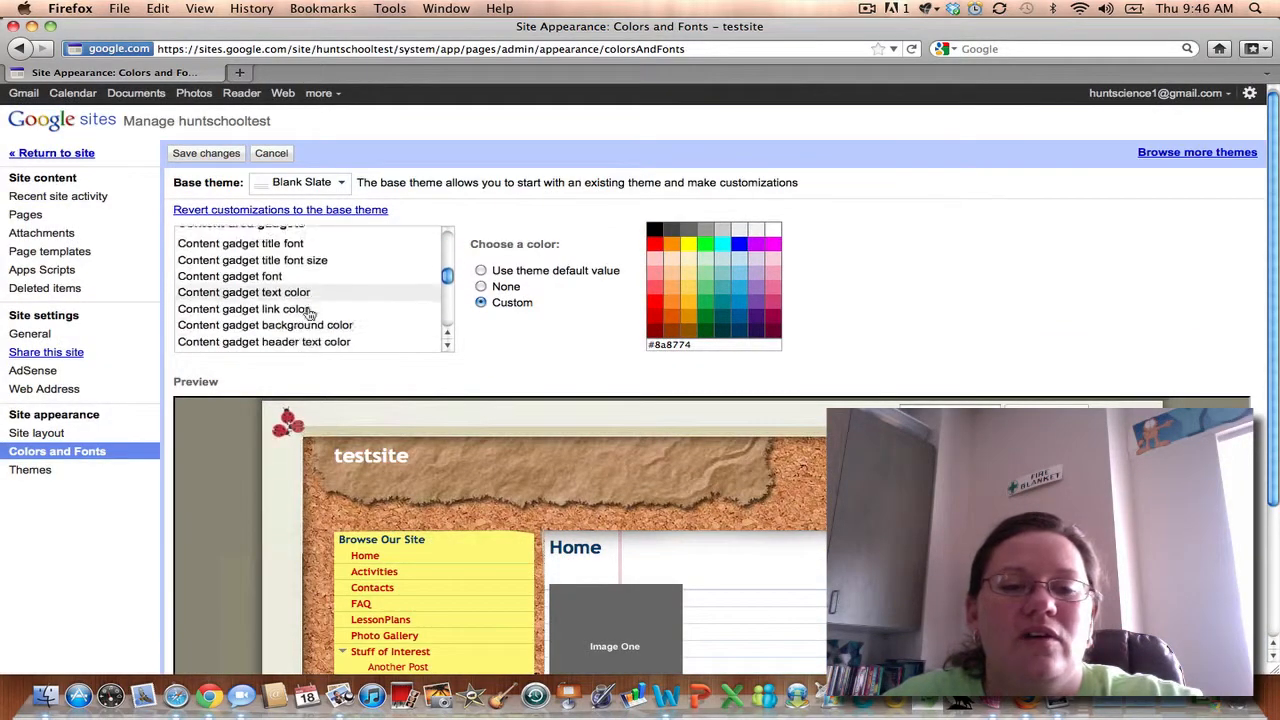
Step: Set the sidebar gadget header background color to custom #935300 and check the theme preview
left_click(308, 308)
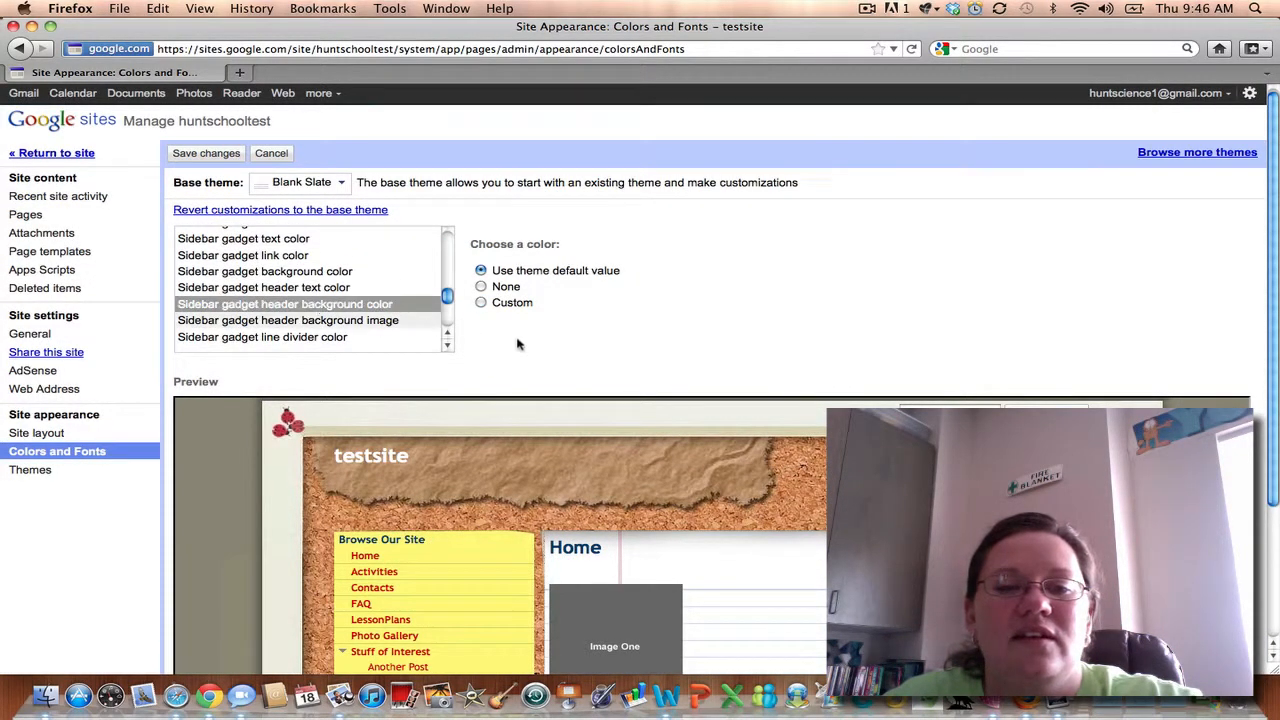
scroll(575, 352, "down", 3)
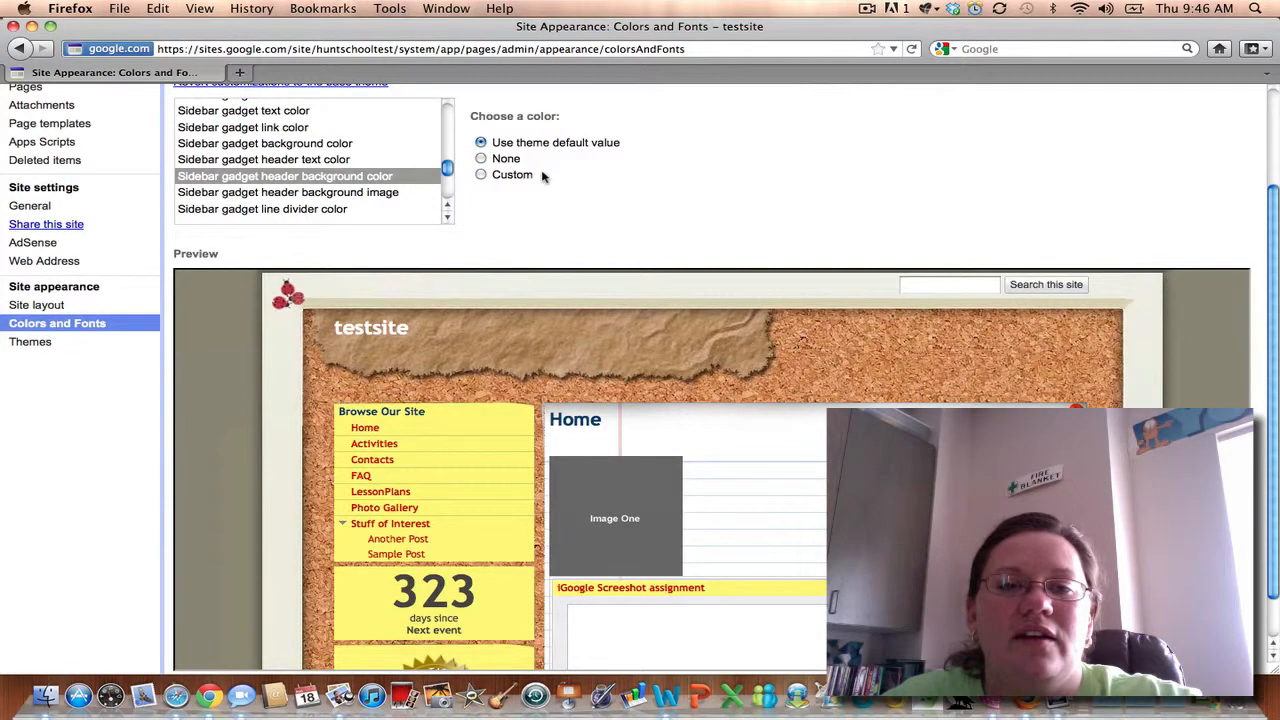
left_click(482, 175)
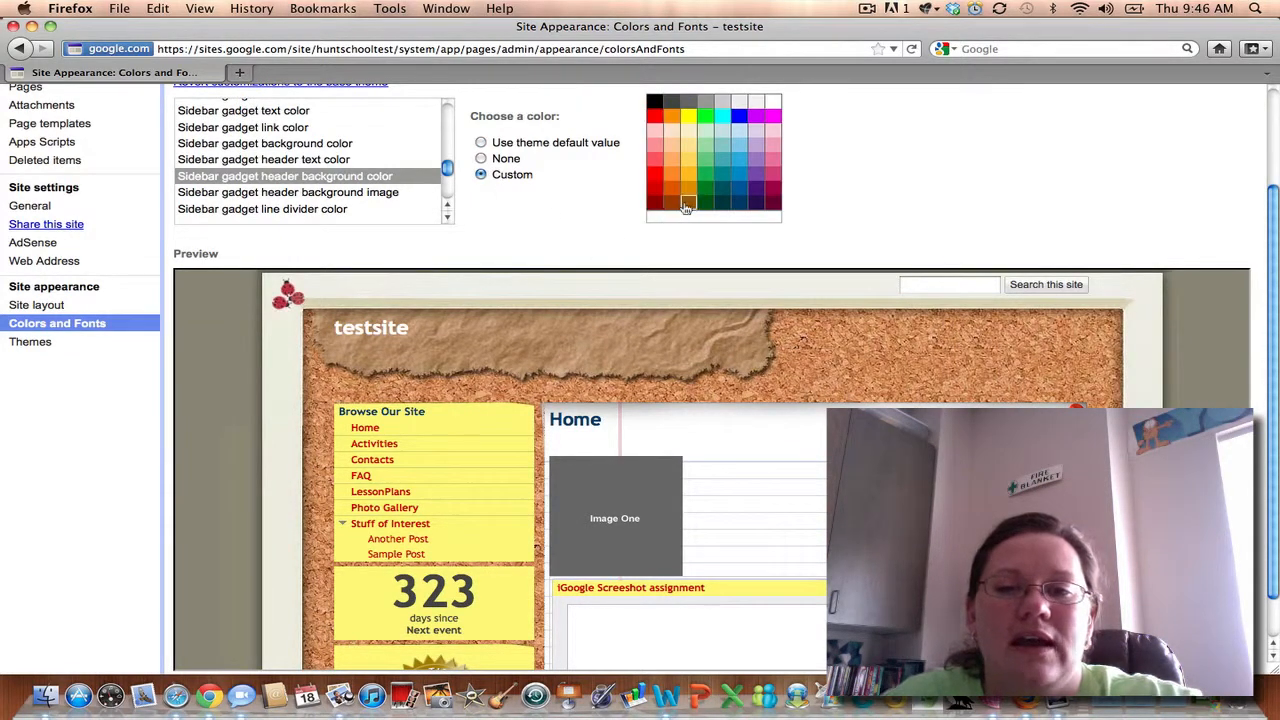
left_click(687, 202)
scroll(536, 388, "down", 1)
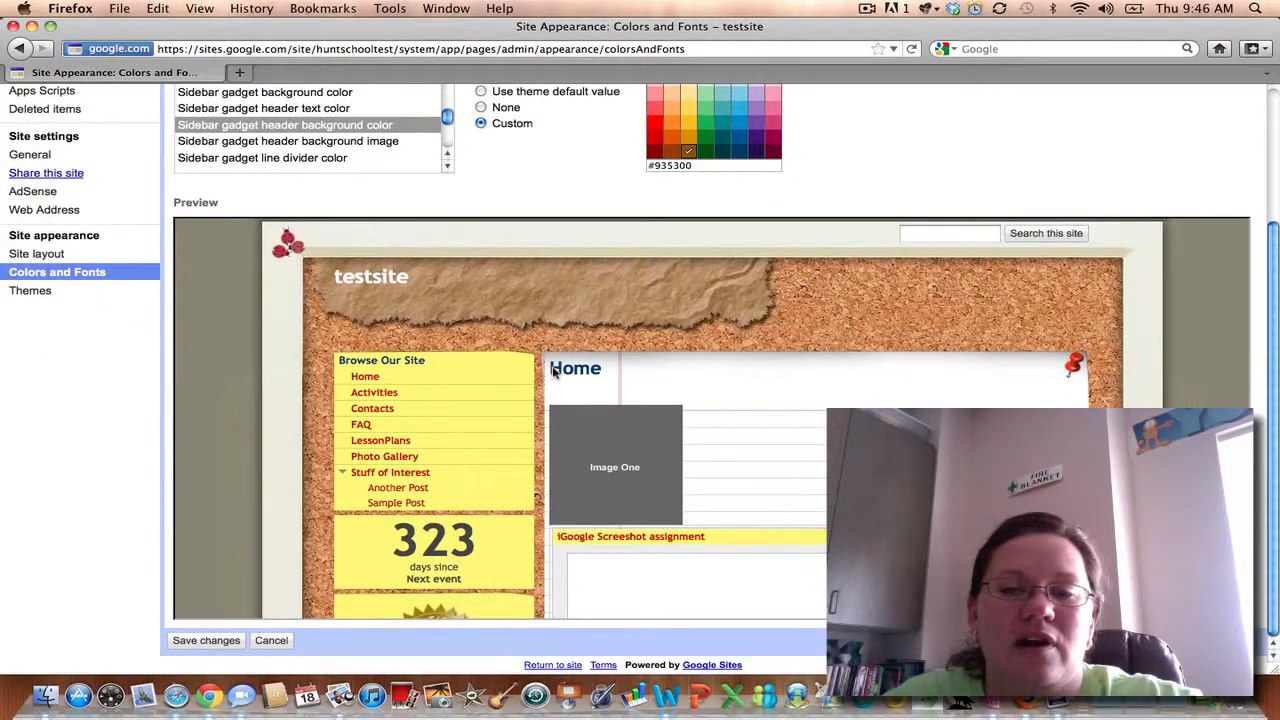
Step: Reset the sidebar gadget header background color to the theme default value and leave Colors and Fonts without saving
scroll(545, 368, "up", 4)
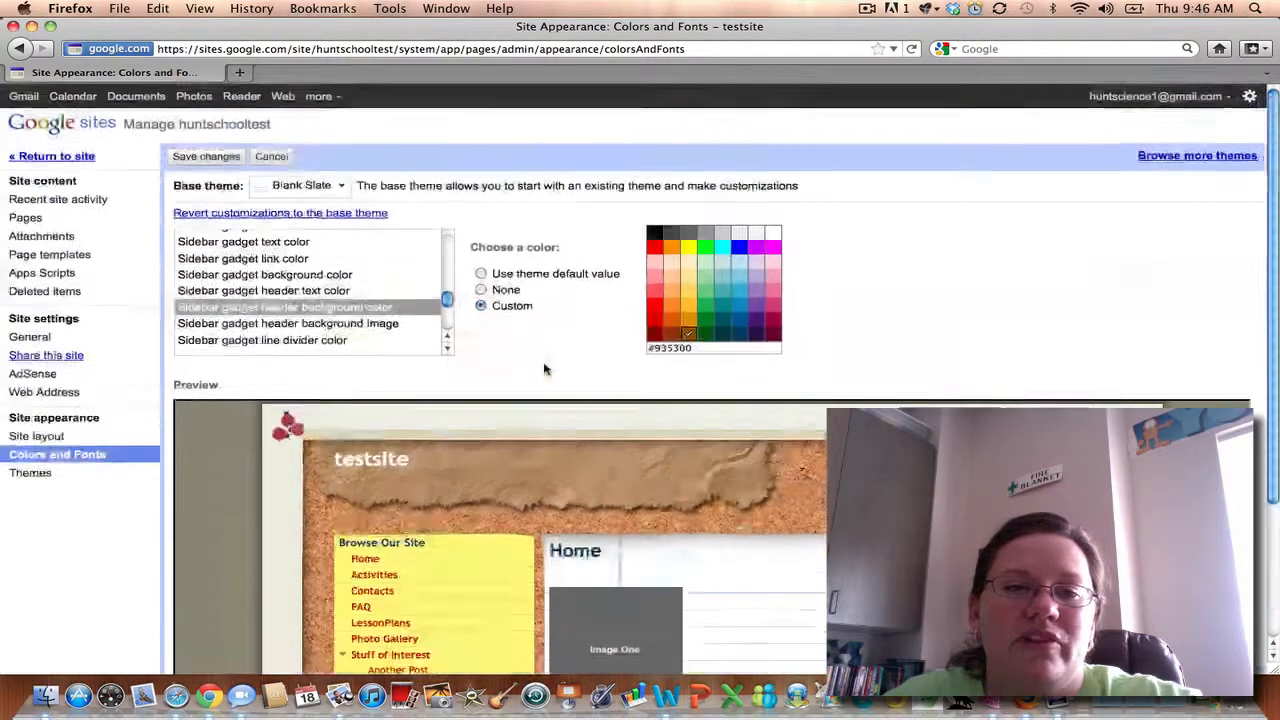
left_click(492, 276)
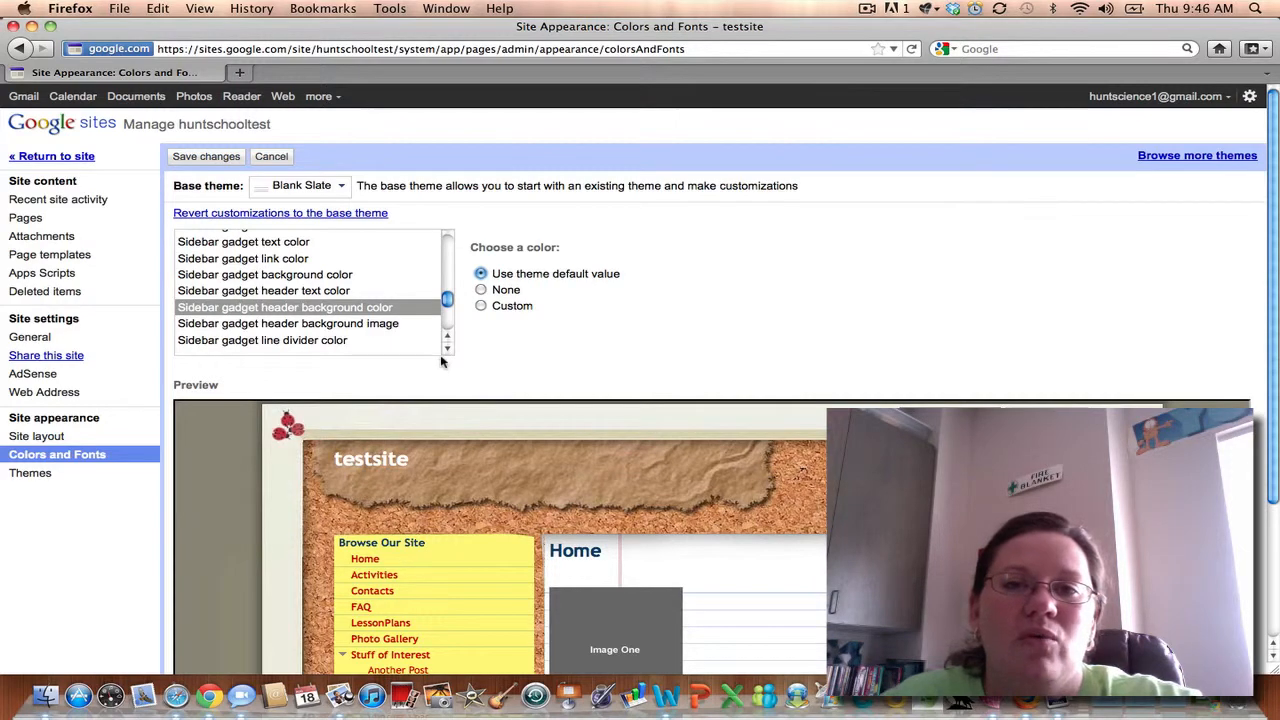
left_click(240, 157)
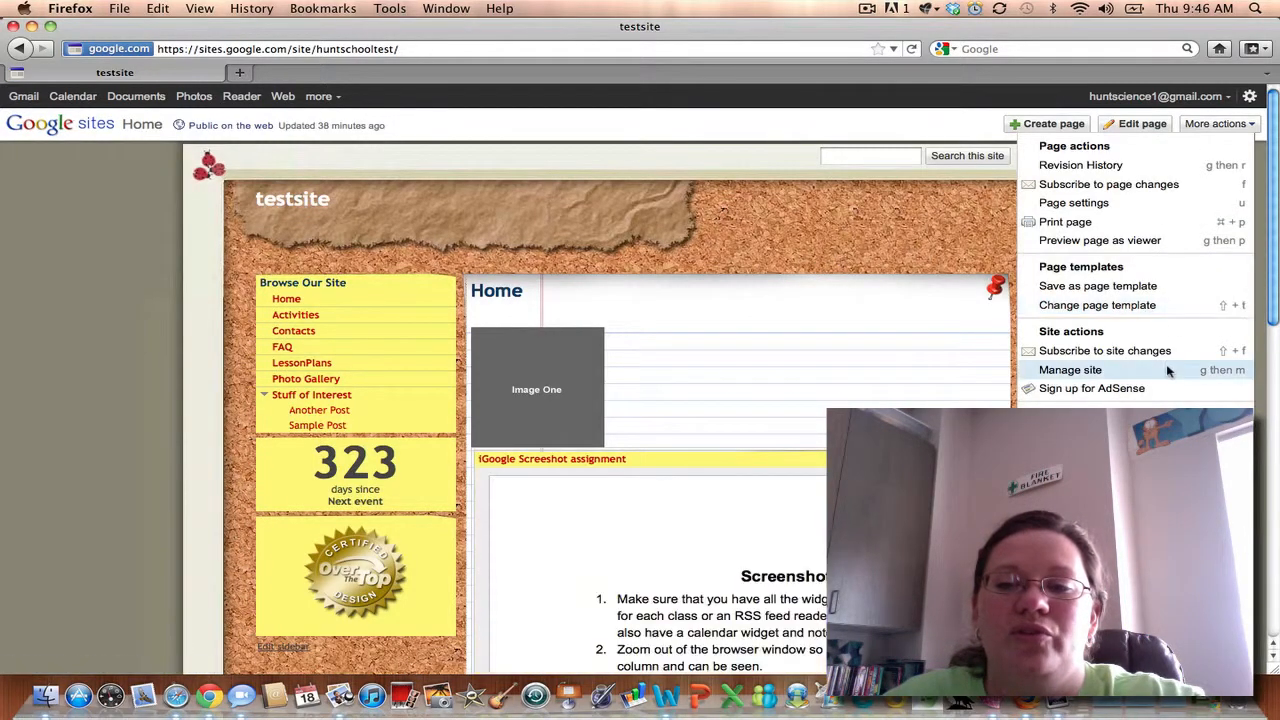
Step: Open Colors and Fonts from site management again and examine the theme preview and the list of customizable elements
left_click(1080, 369)
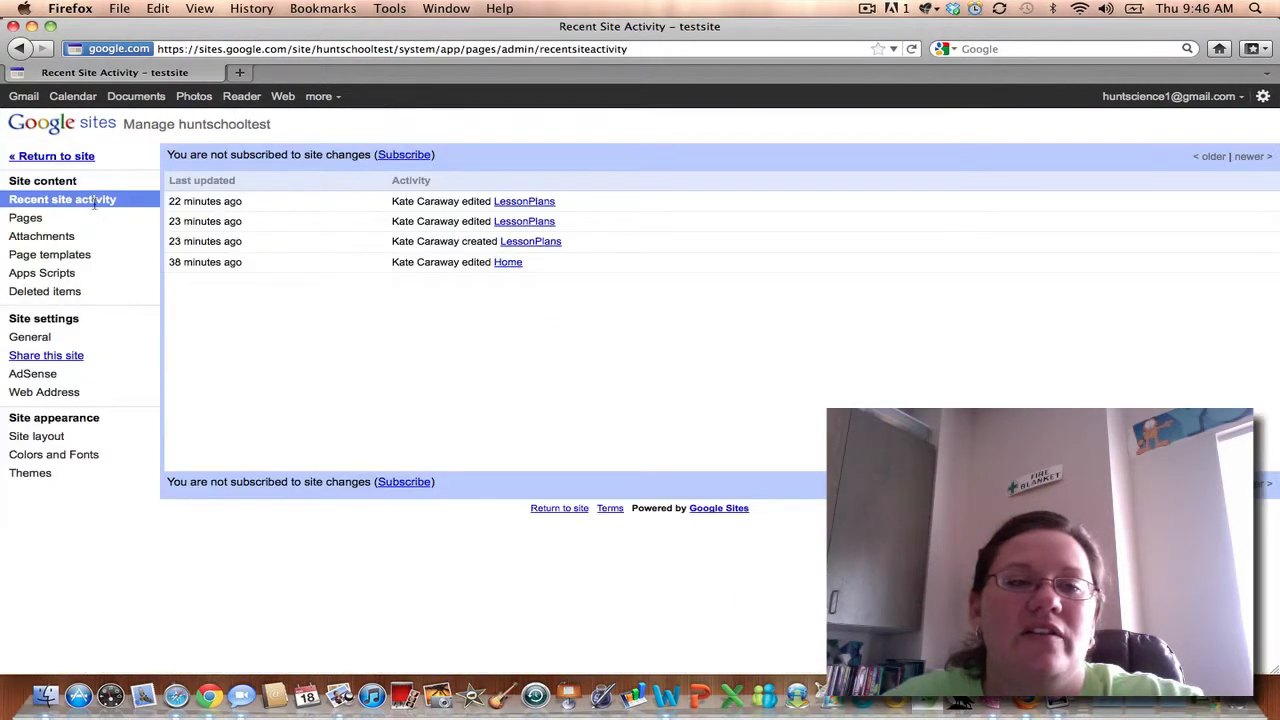
left_click(94, 456)
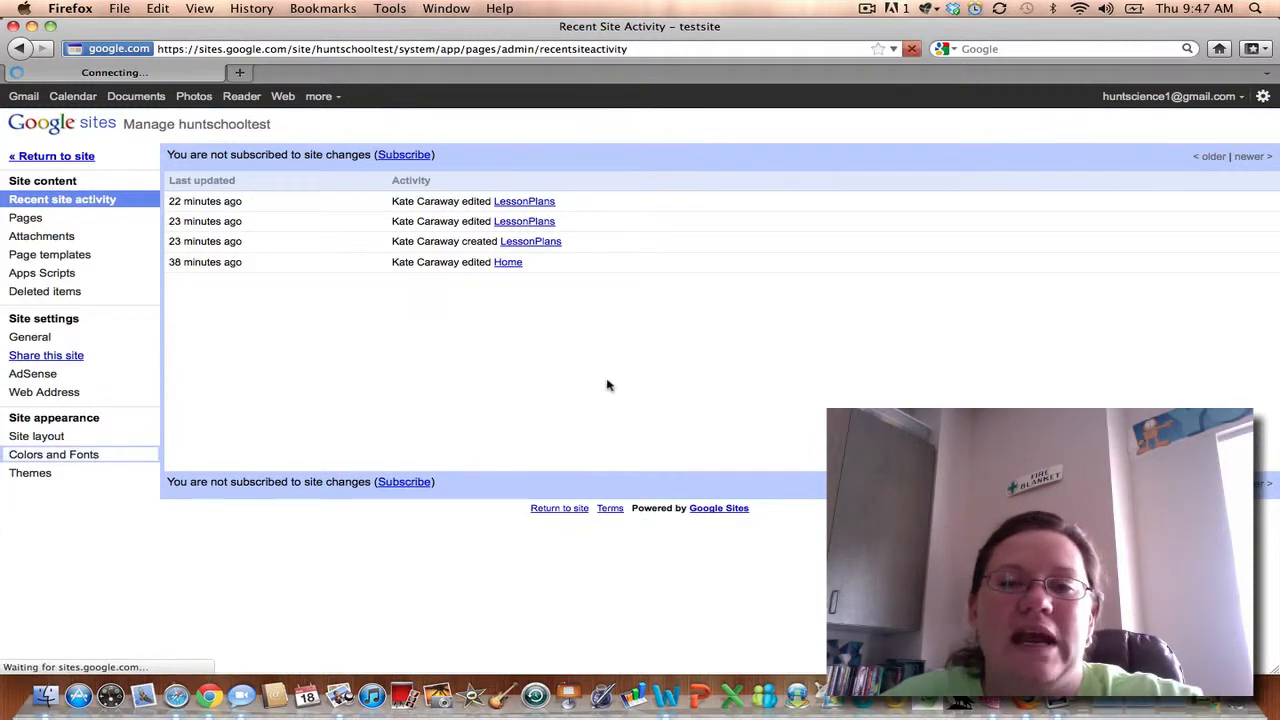
scroll(318, 432, "down", 4)
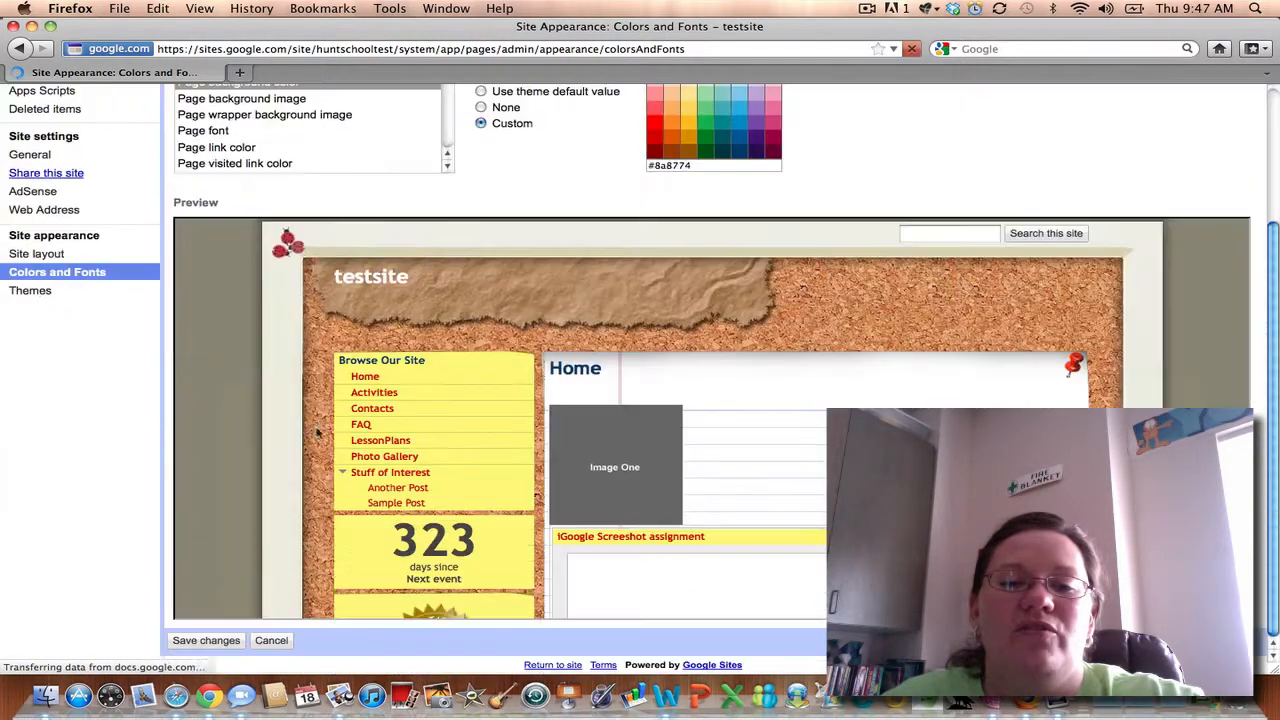
scroll(278, 418, "up", 4)
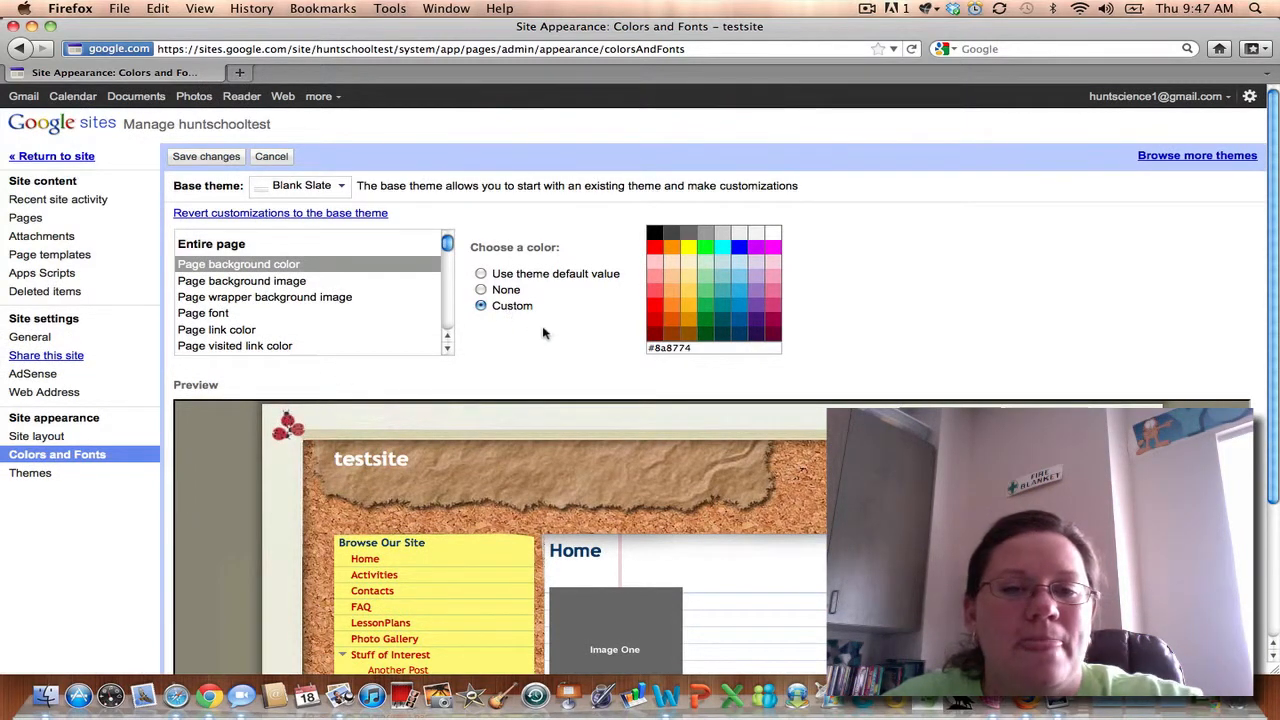
scroll(291, 350, "down", 10)
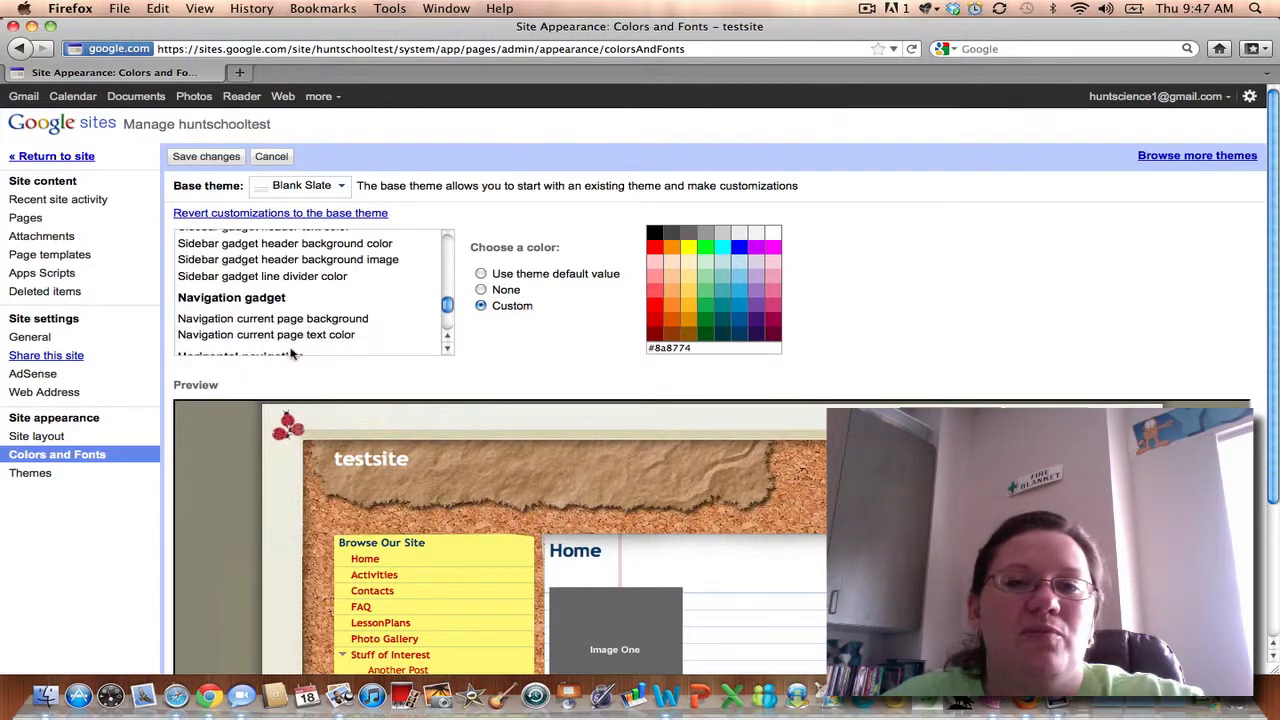
scroll(425, 325, "up", 10)
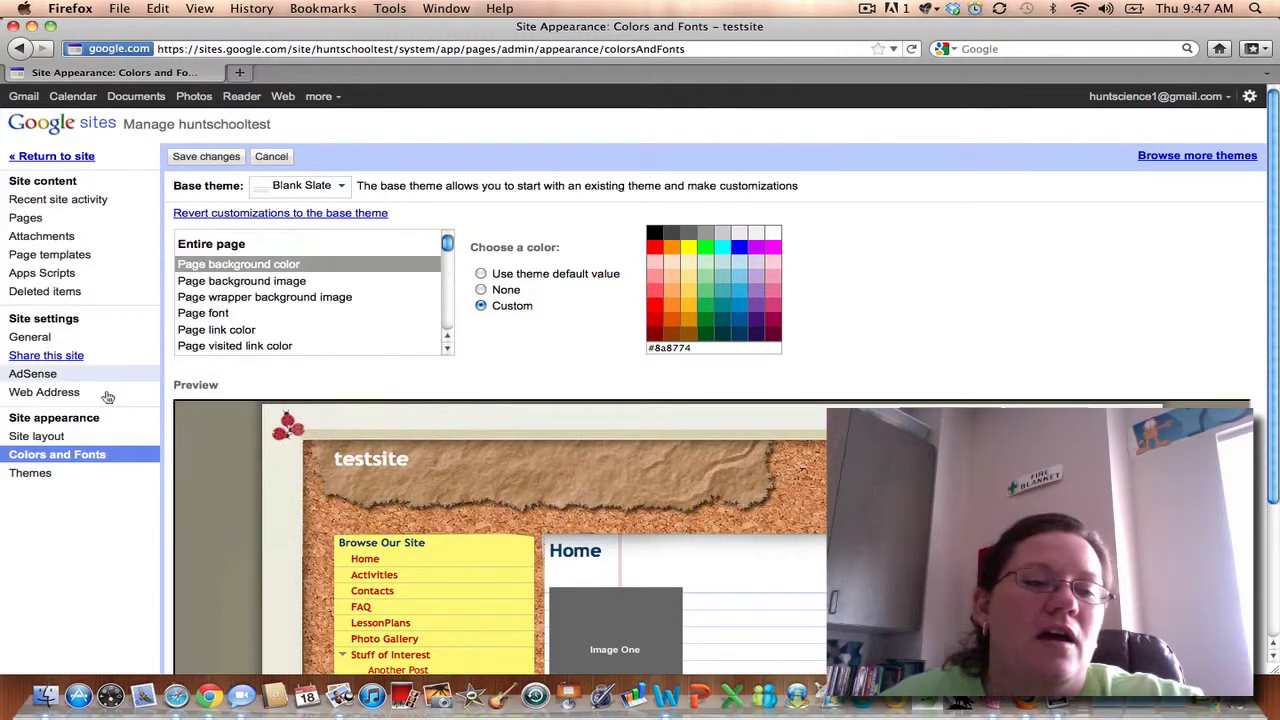
Step: Open the site's Themes settings and browse the available themes
left_click(33, 476)
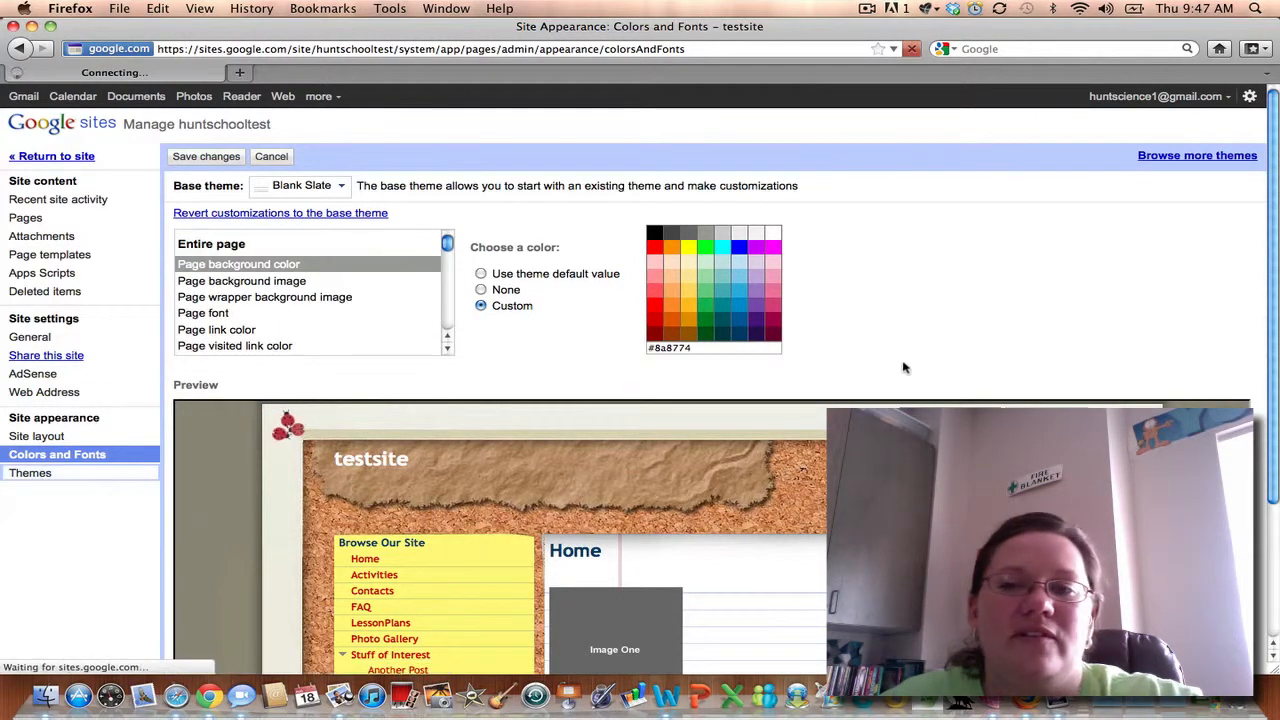
scroll(930, 360, "down", 5)
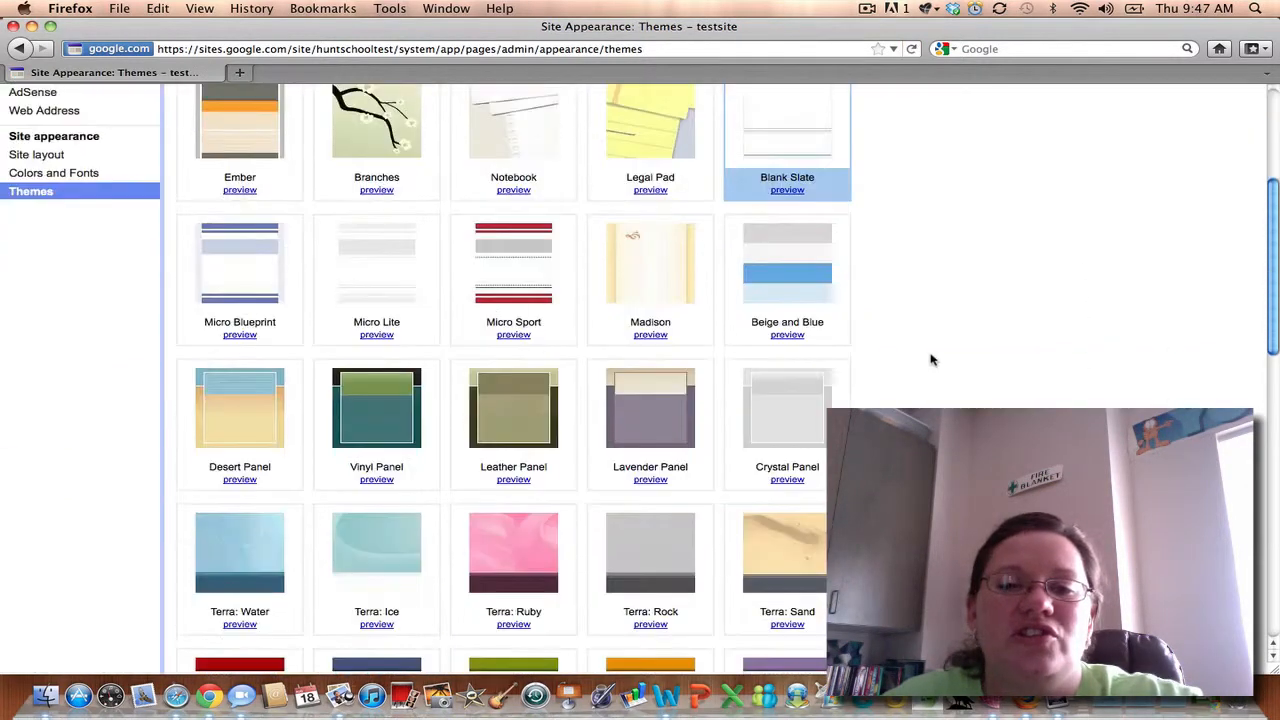
scroll(900, 355, "down", 2)
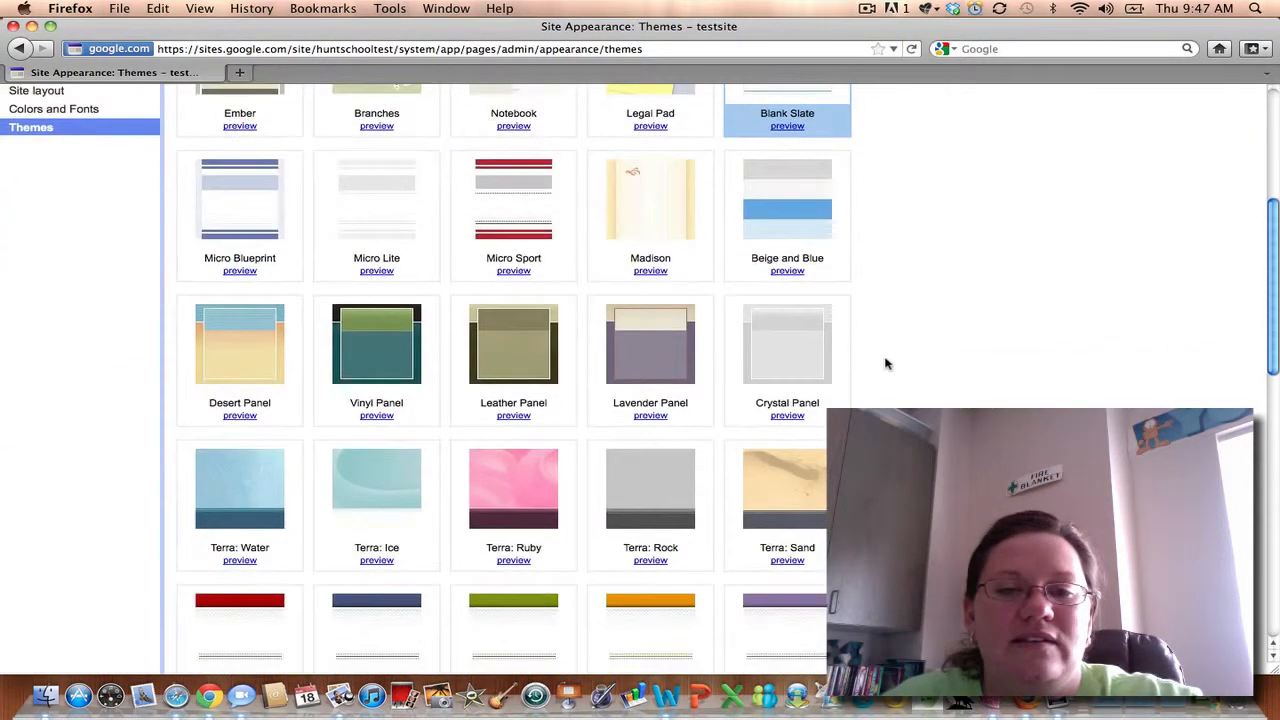
Step: Preview the site with the Vinyl Panel theme in a widened window, and close the preview
left_click(384, 419)
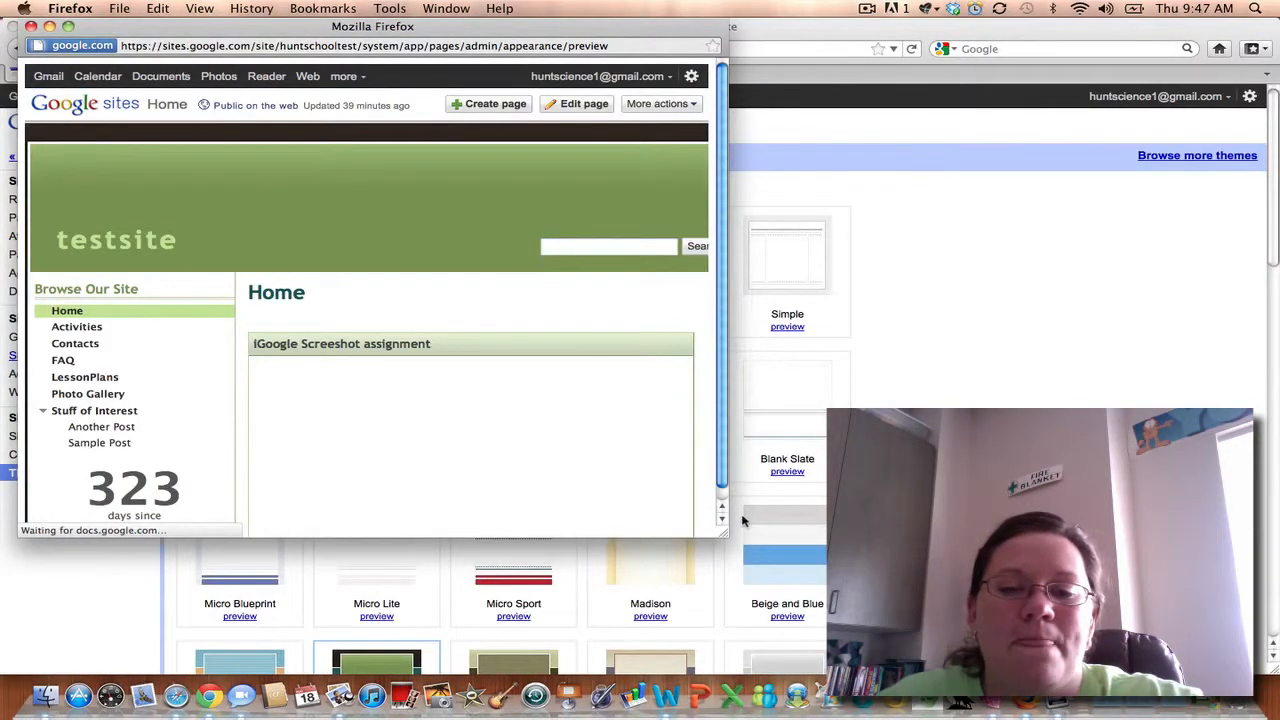
left_click_drag(726, 540, 1064, 544)
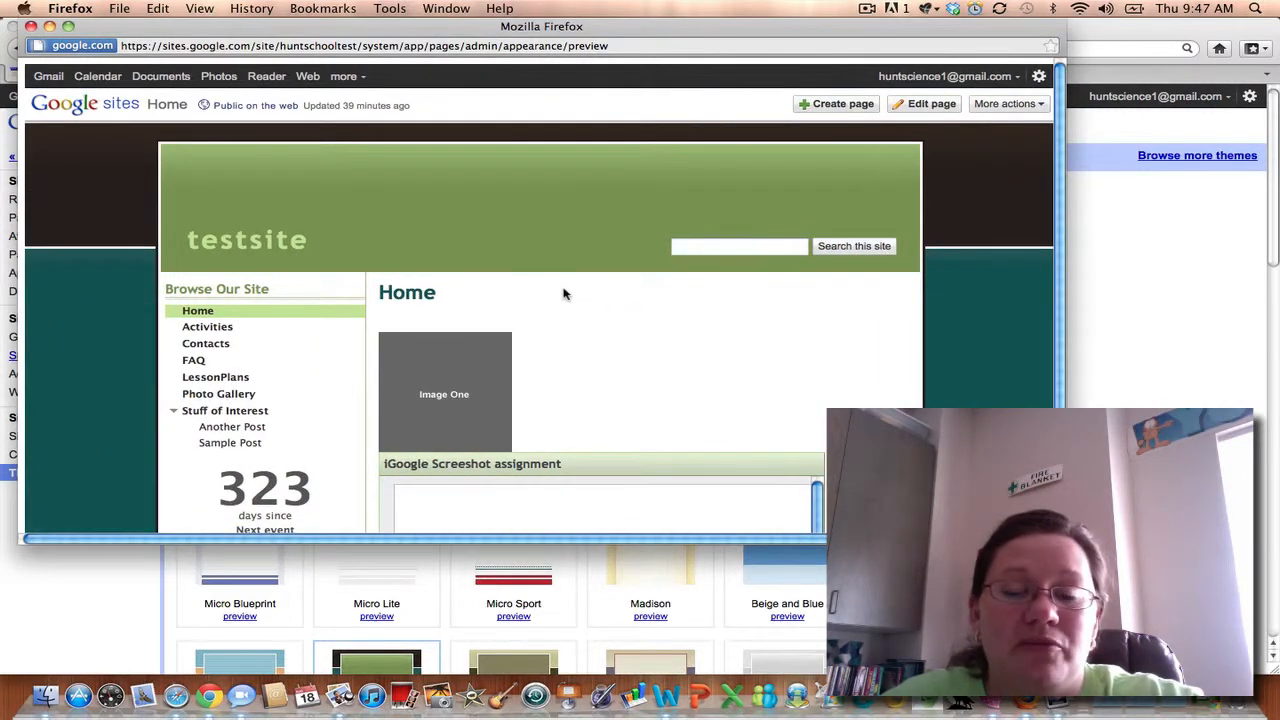
scroll(563, 293, "down", 1)
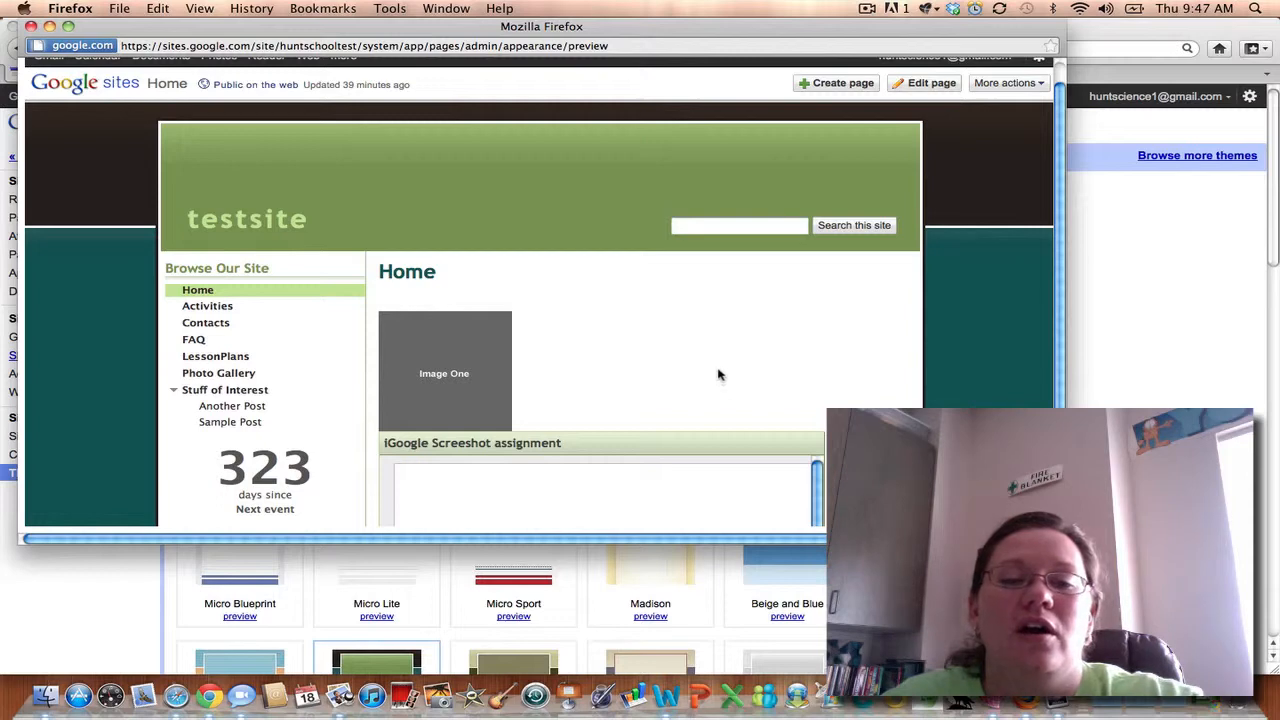
scroll(877, 407, "up", 1)
scroll(877, 407, "down", 1)
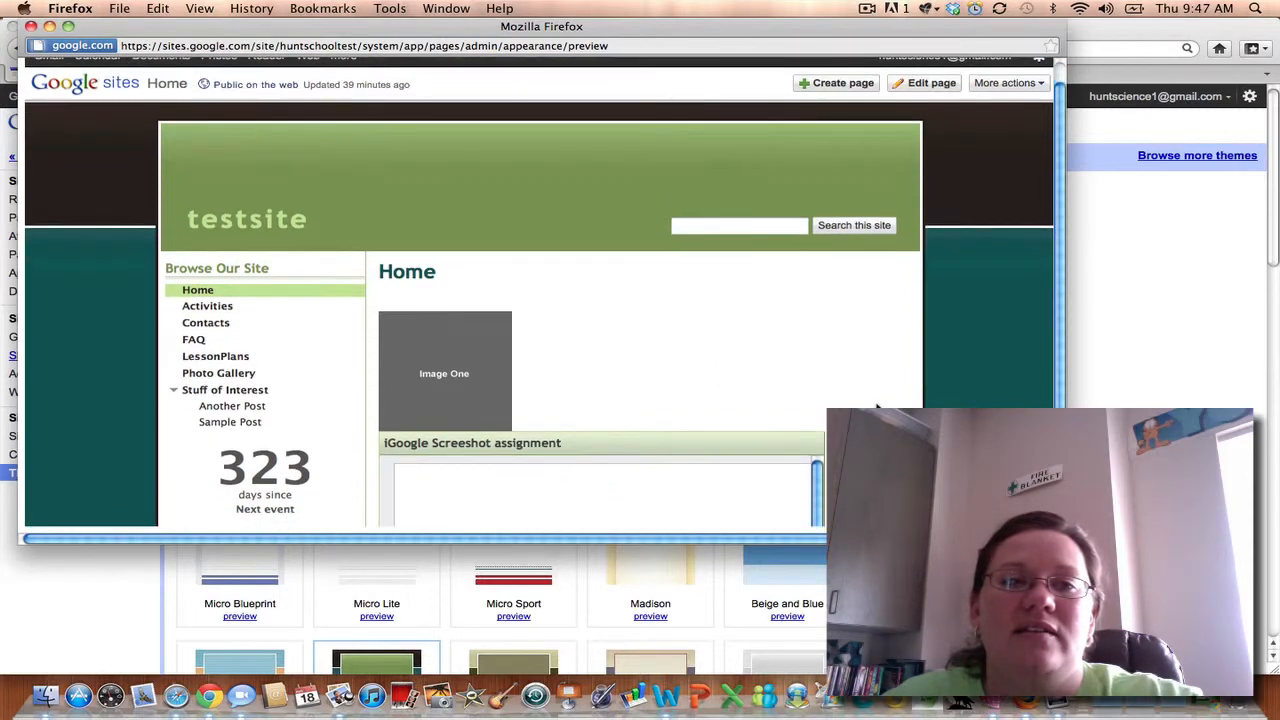
left_click(31, 27)
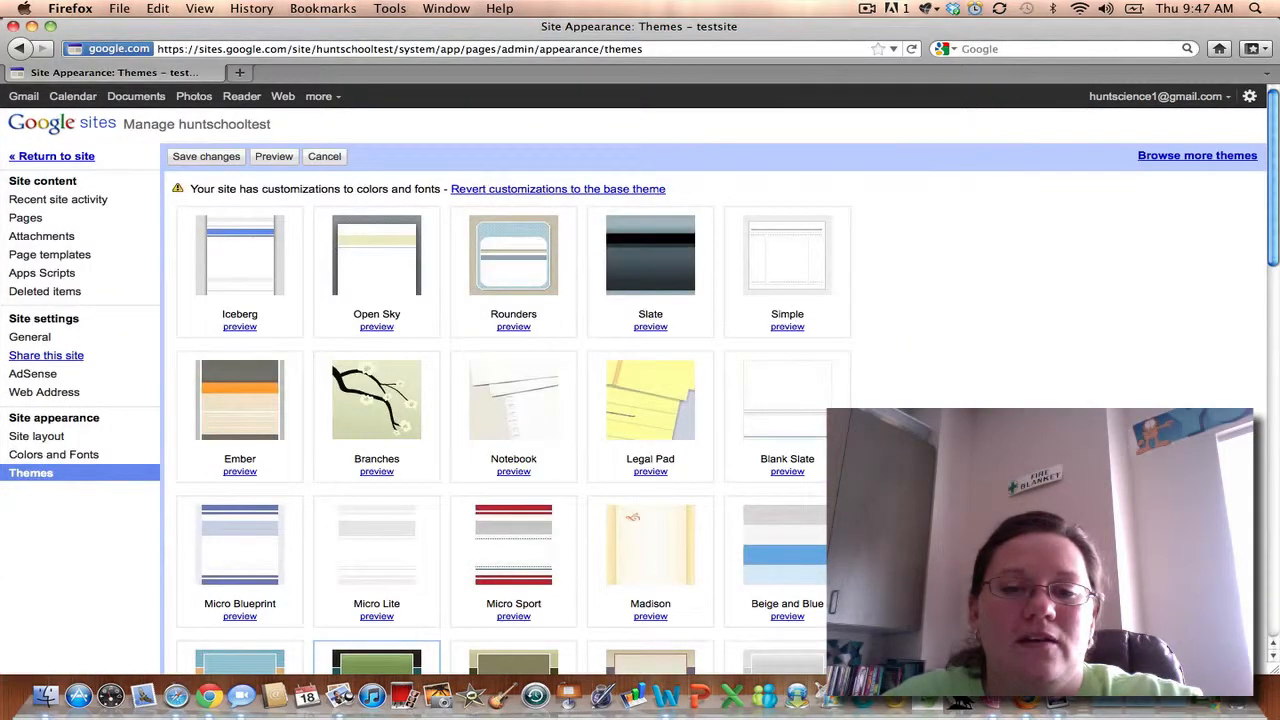
Step: Preview the site with the Charcoal theme in an enlarged window, and leave the theme settings without saving
scroll(768, 445, "down", 5)
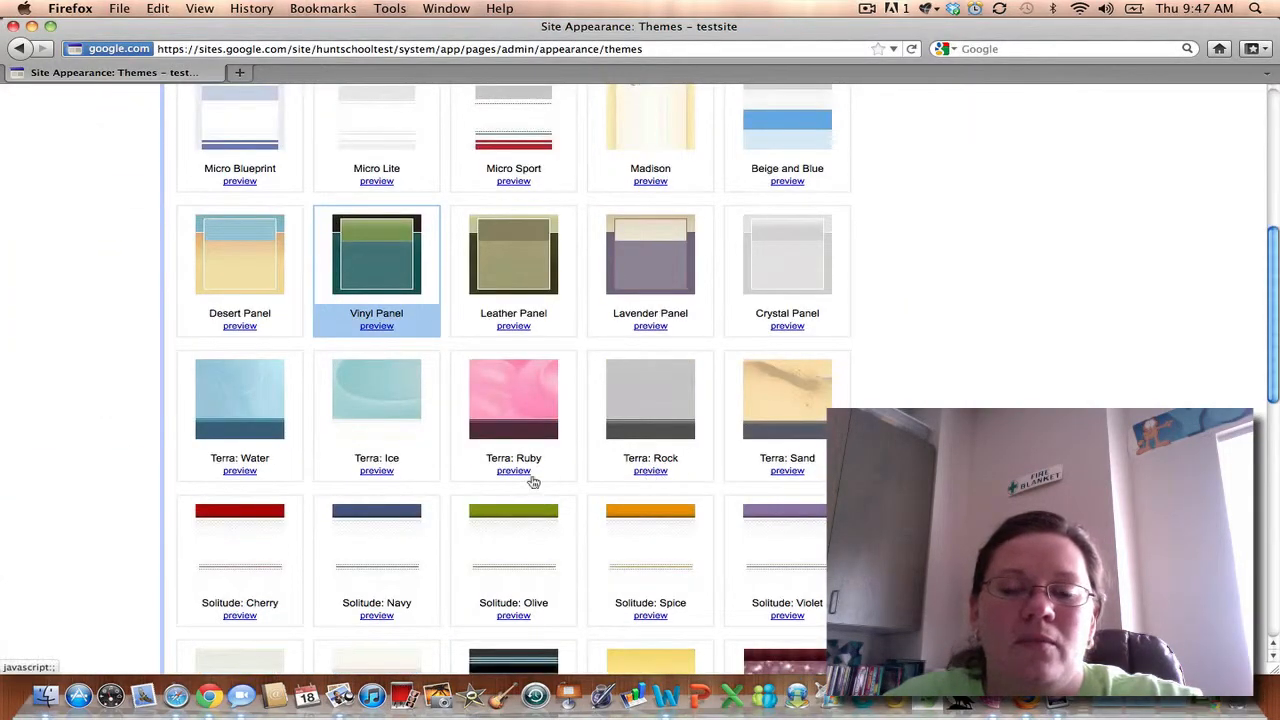
scroll(520, 478, "down", 2)
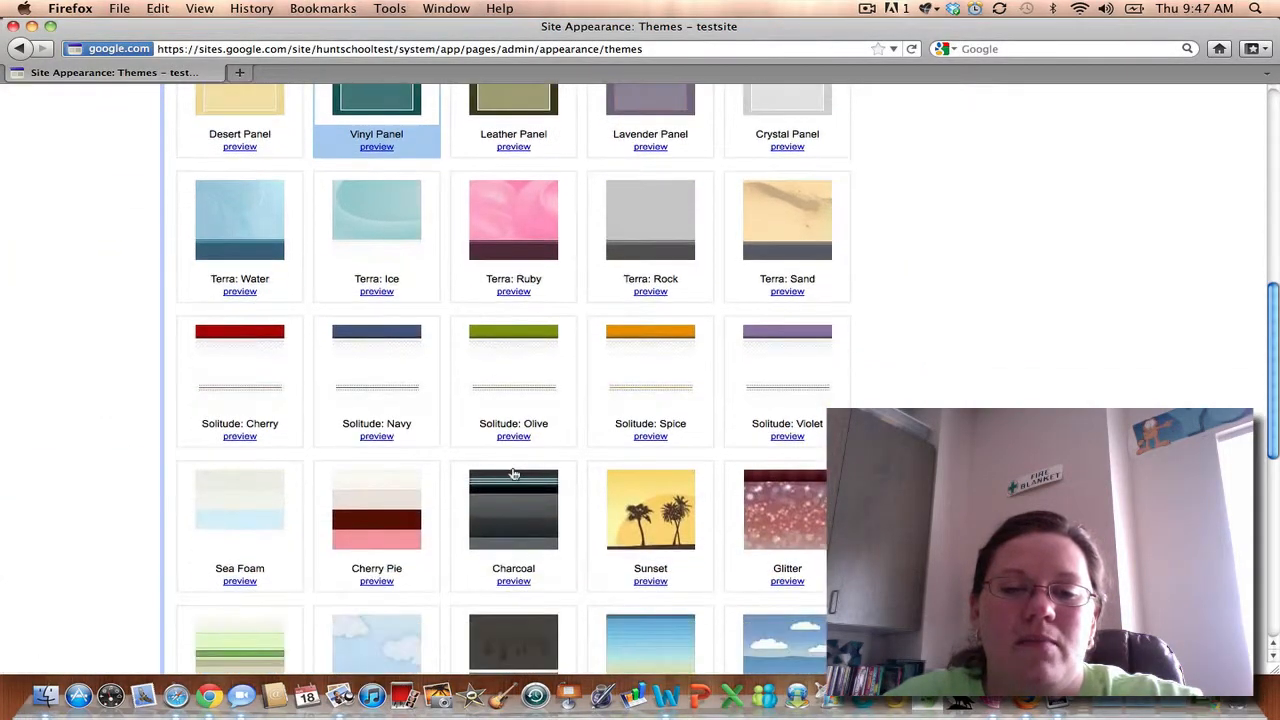
left_click(513, 581)
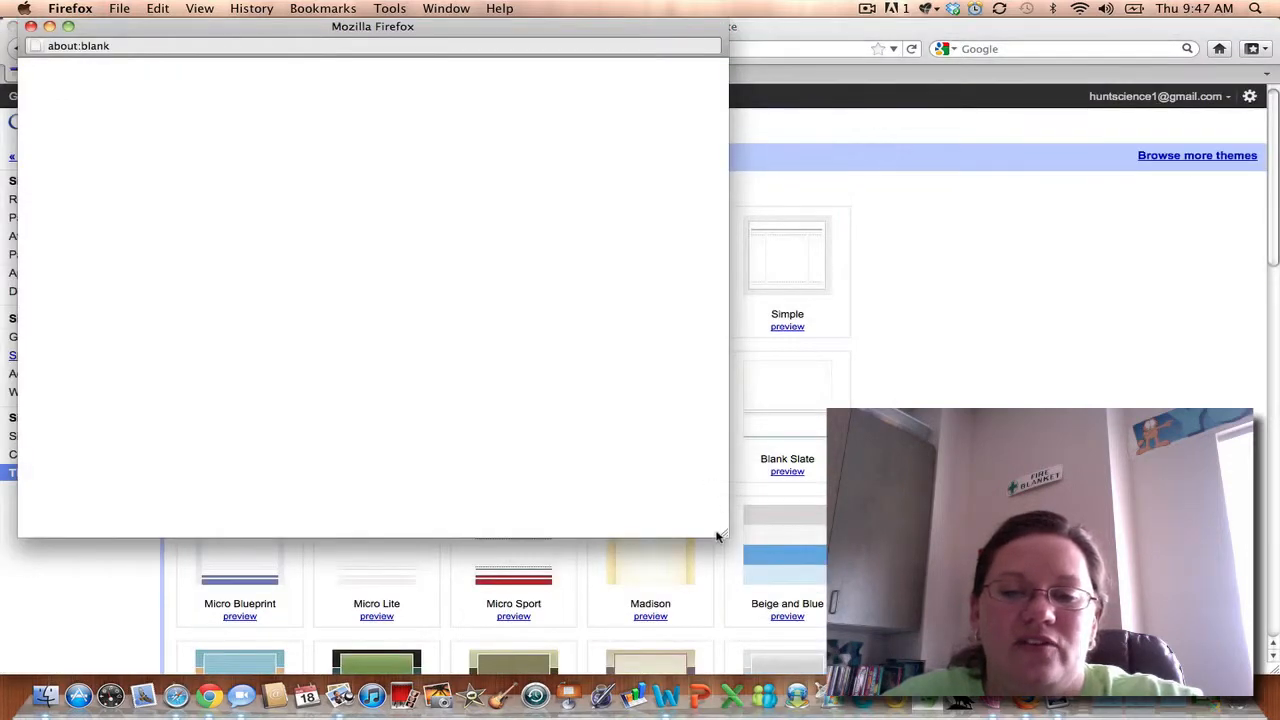
left_click_drag(723, 531, 1014, 572)
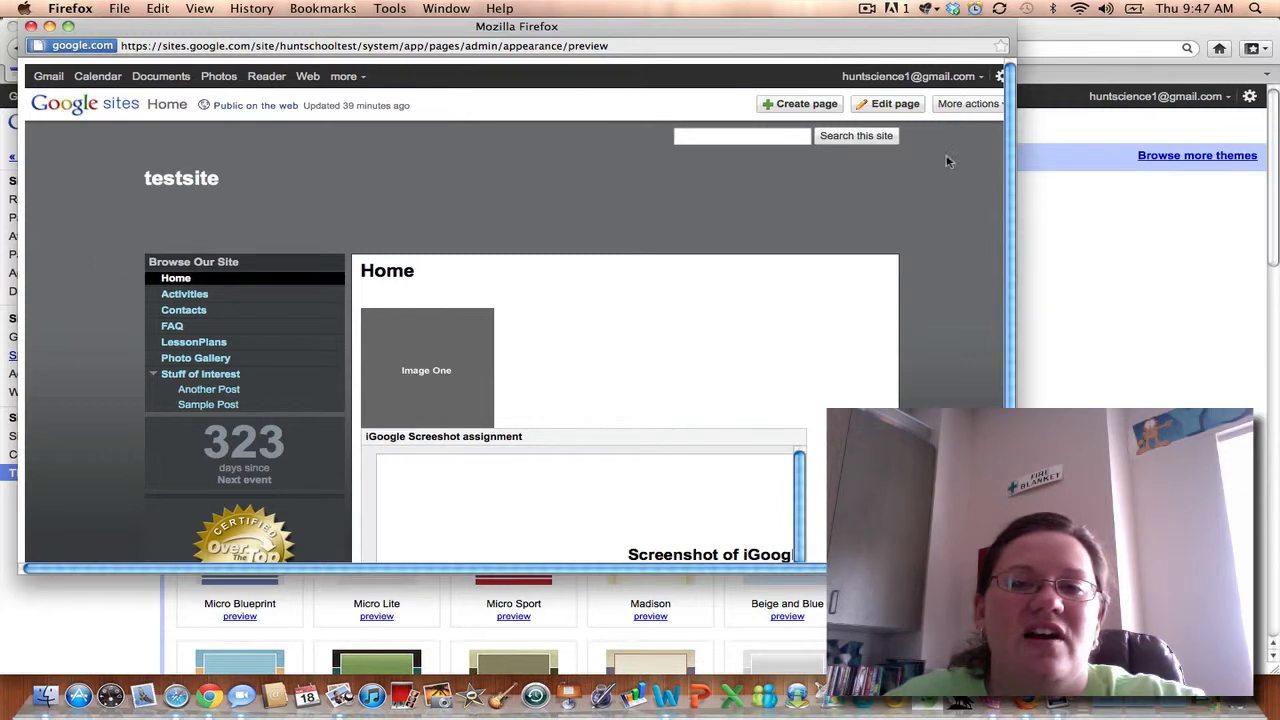
left_click(31, 27)
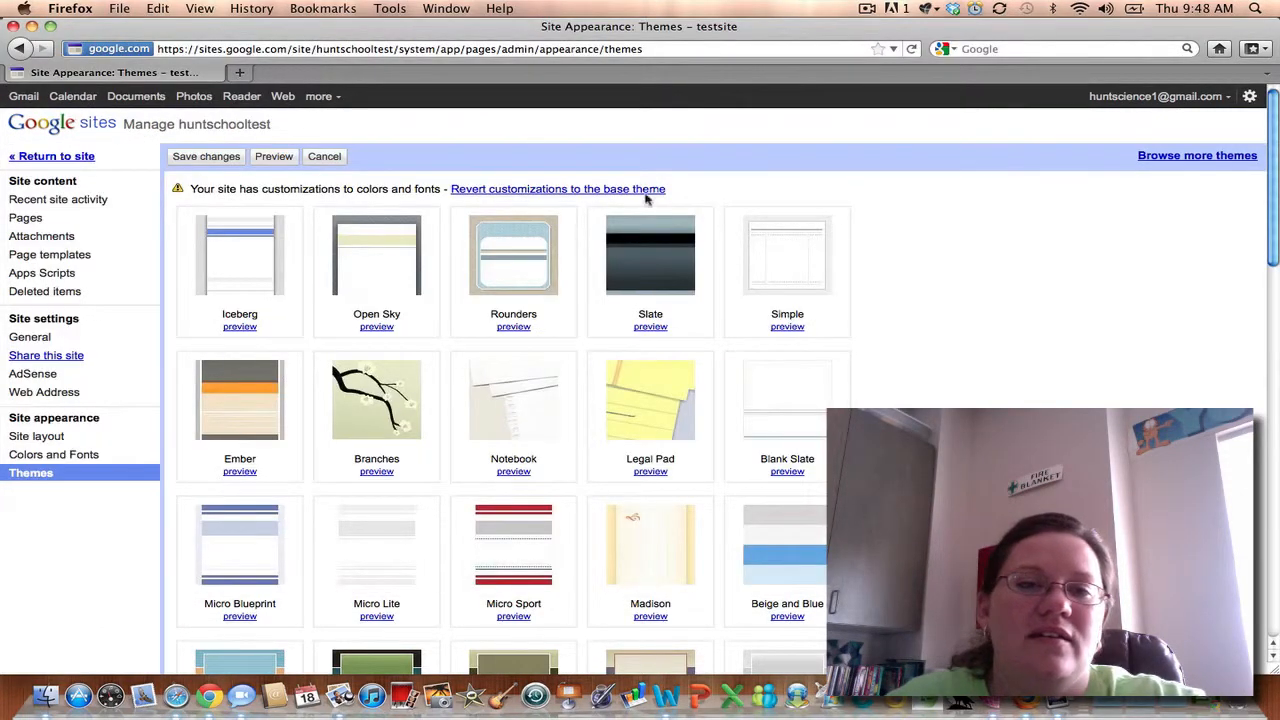
left_click(330, 158)
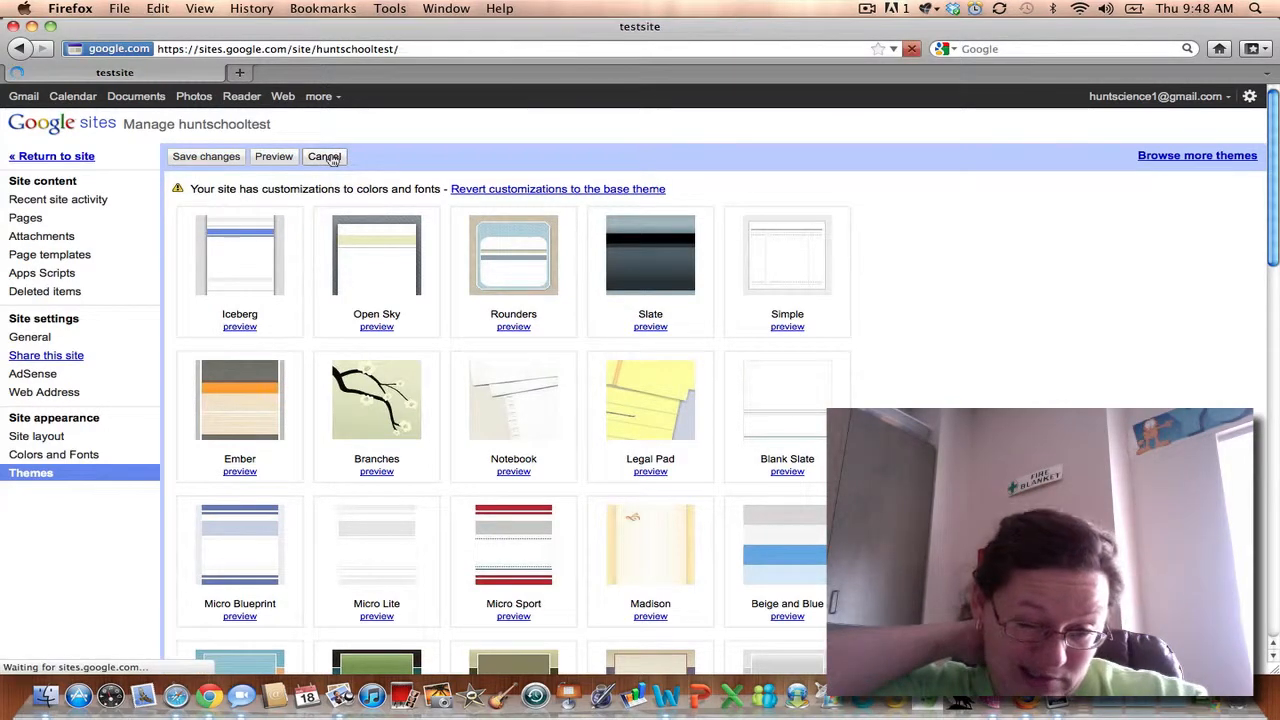